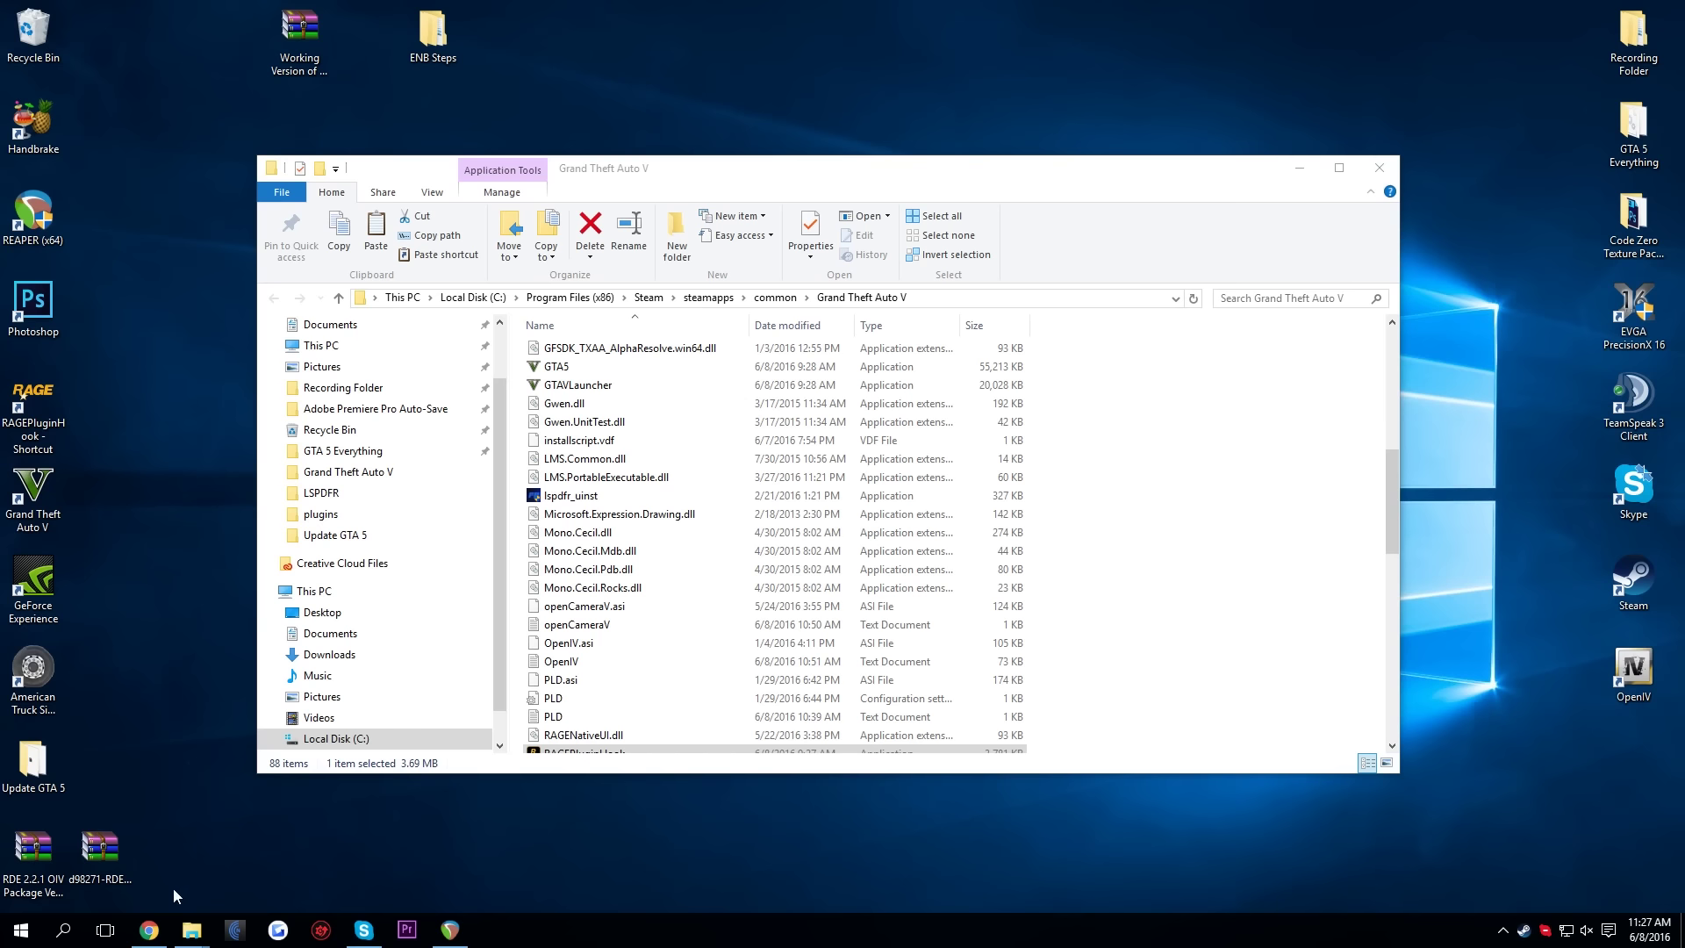
Bring up the YouTube video on reverting the GTA V patch, and open the RAGEPluginHook desktop shortcut's file location
left_click(149, 929)
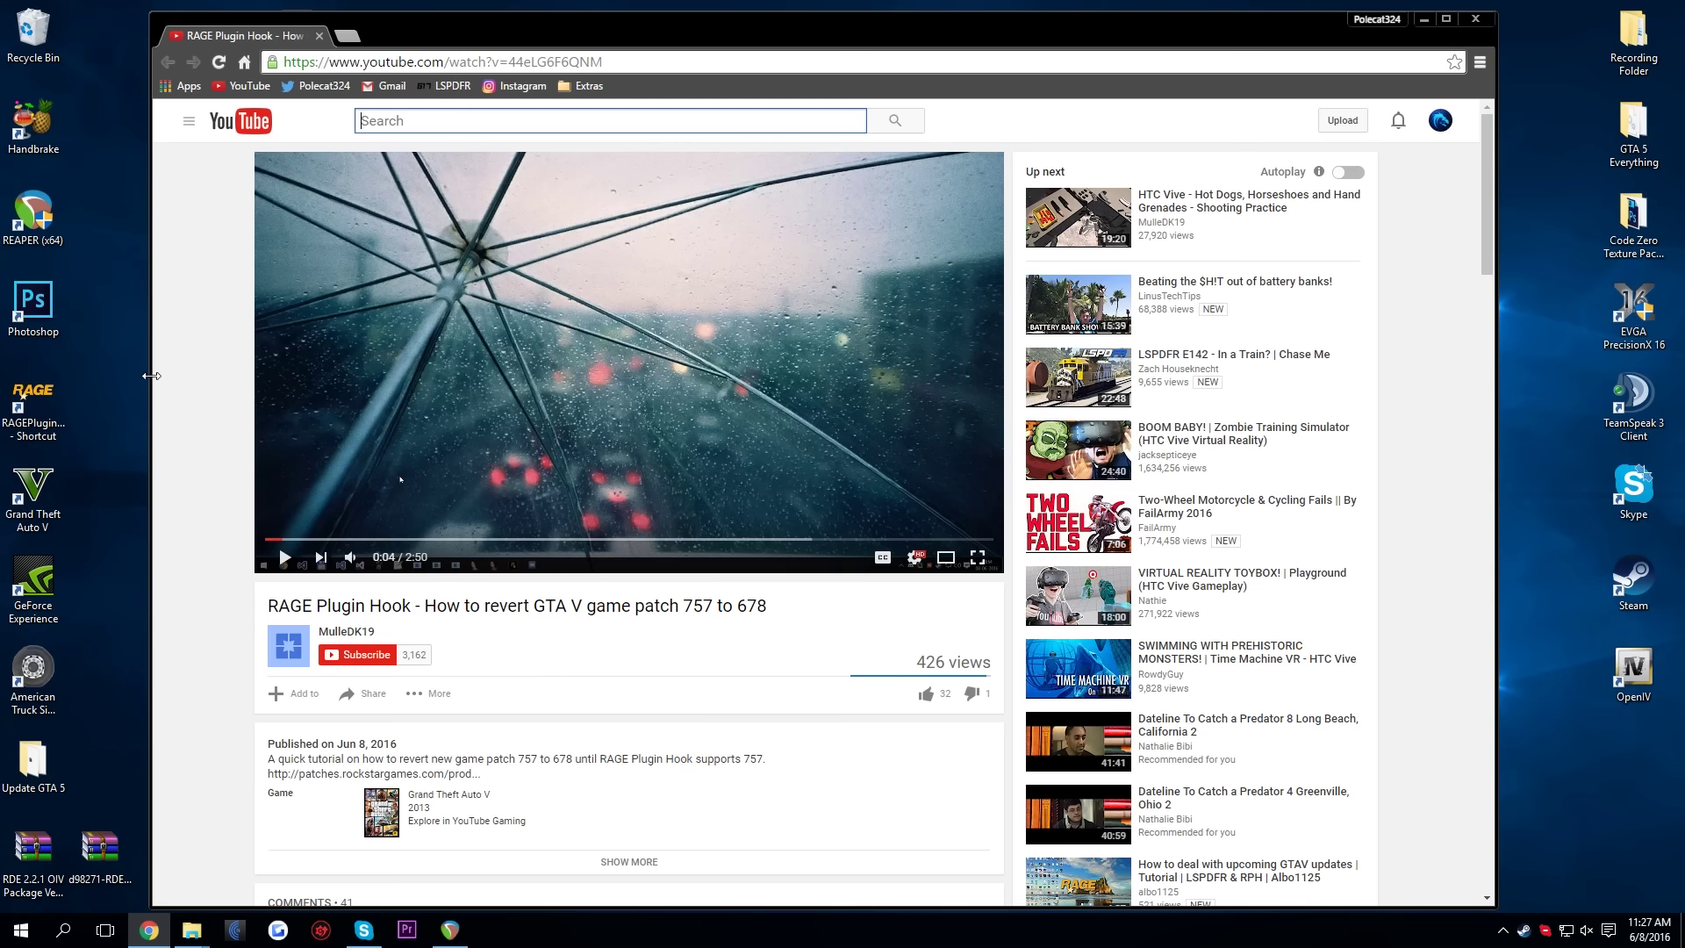
right_click(40, 405)
left_click(83, 431)
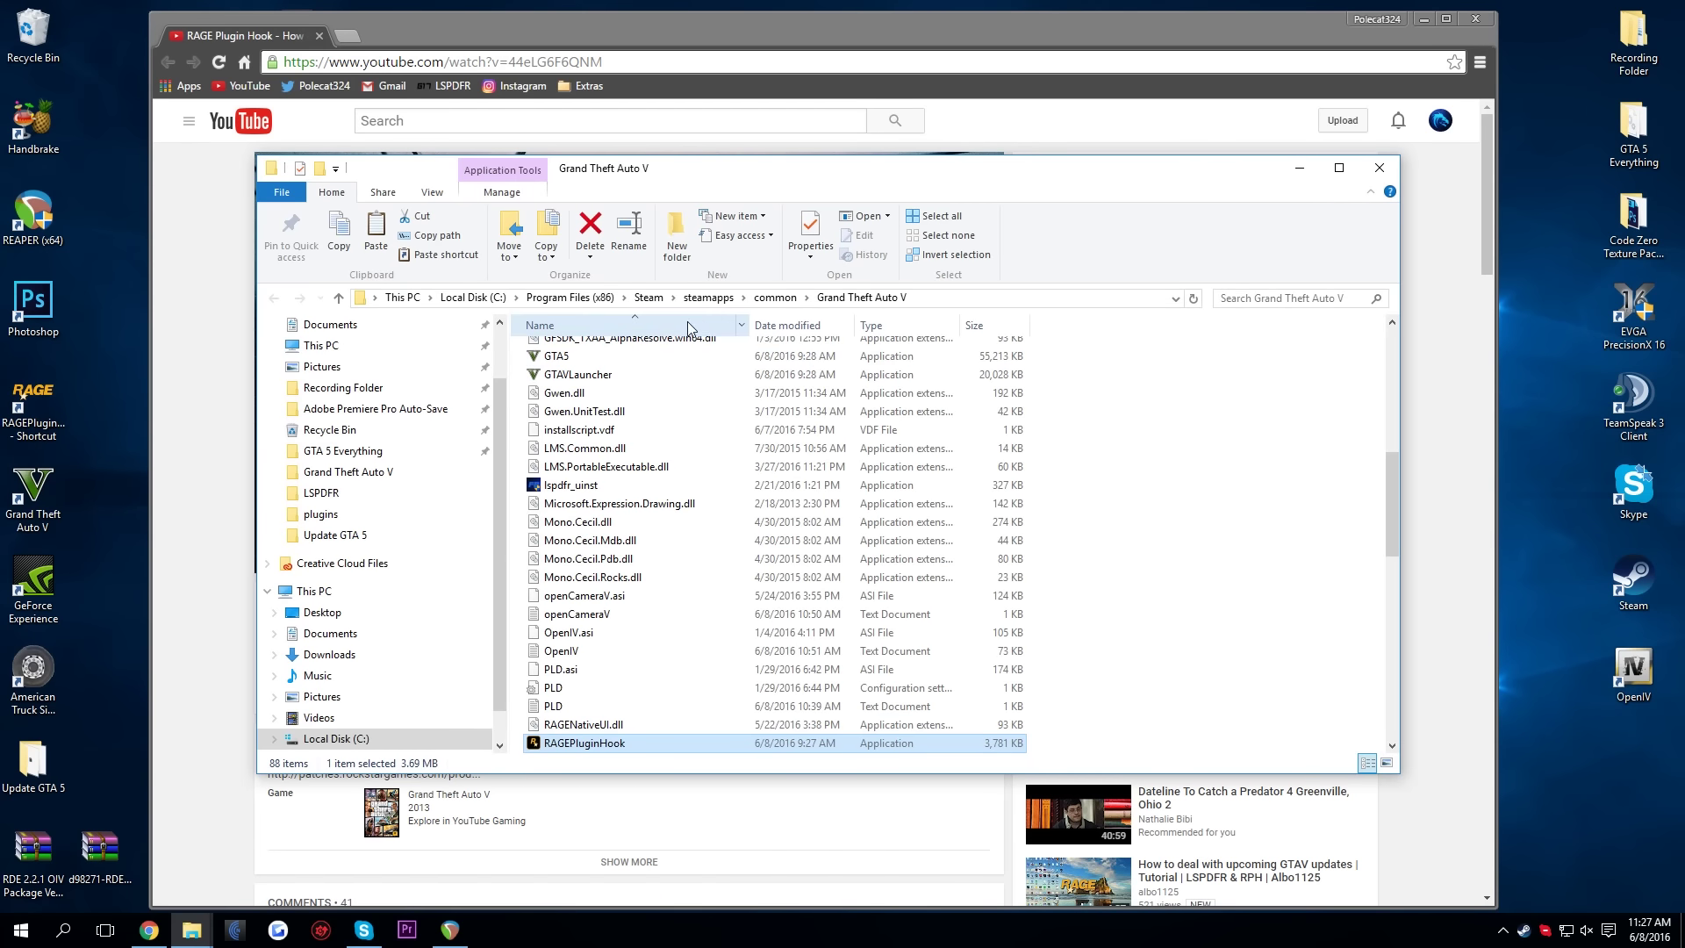
Rename the "Grand Theft Auto V - Copy" folder in the Steam common folder to "Grand Theft Auto V - RDE"
left_click(775, 297)
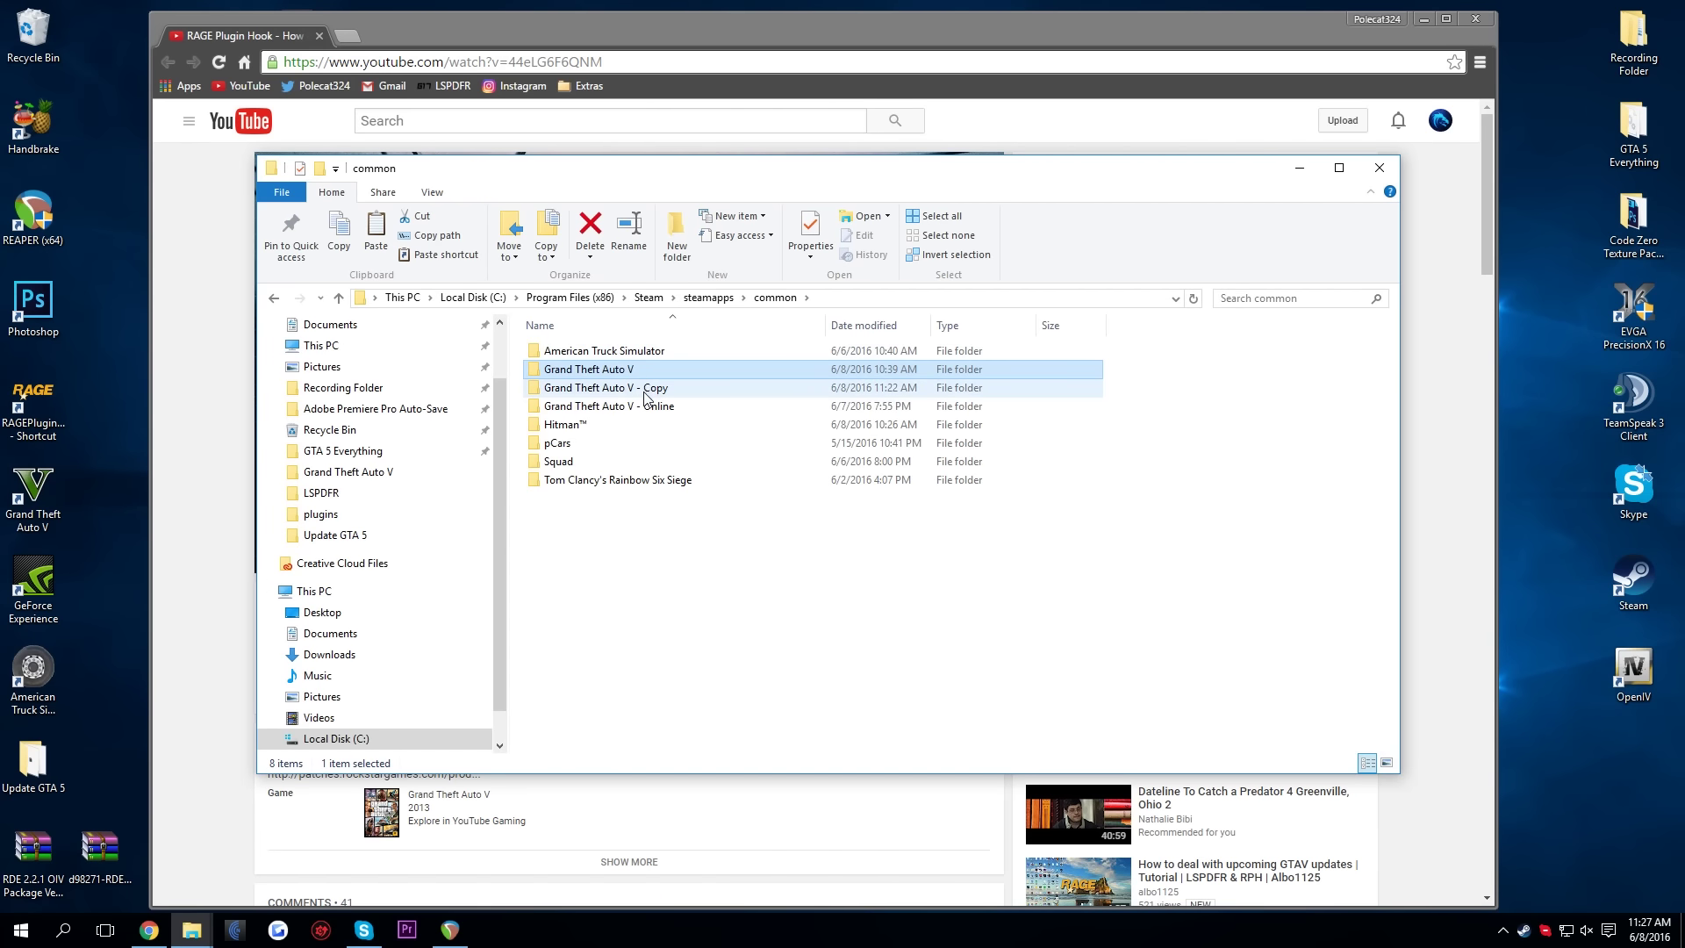
right_click(660, 392)
left_click(698, 812)
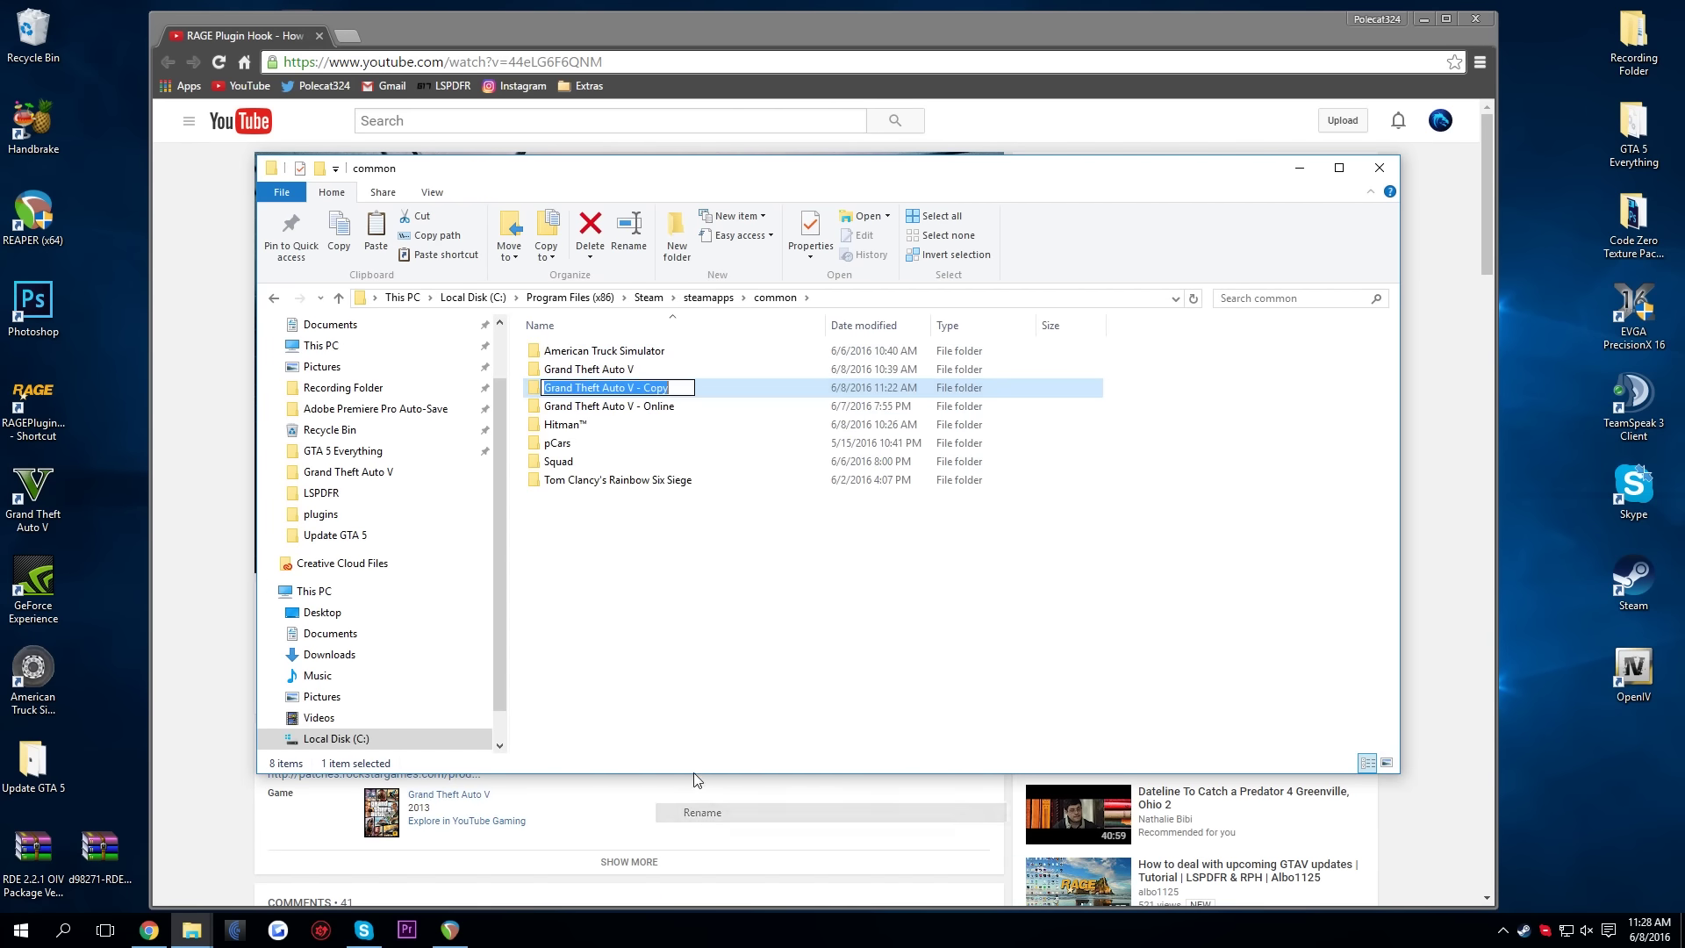
double_click(656, 388)
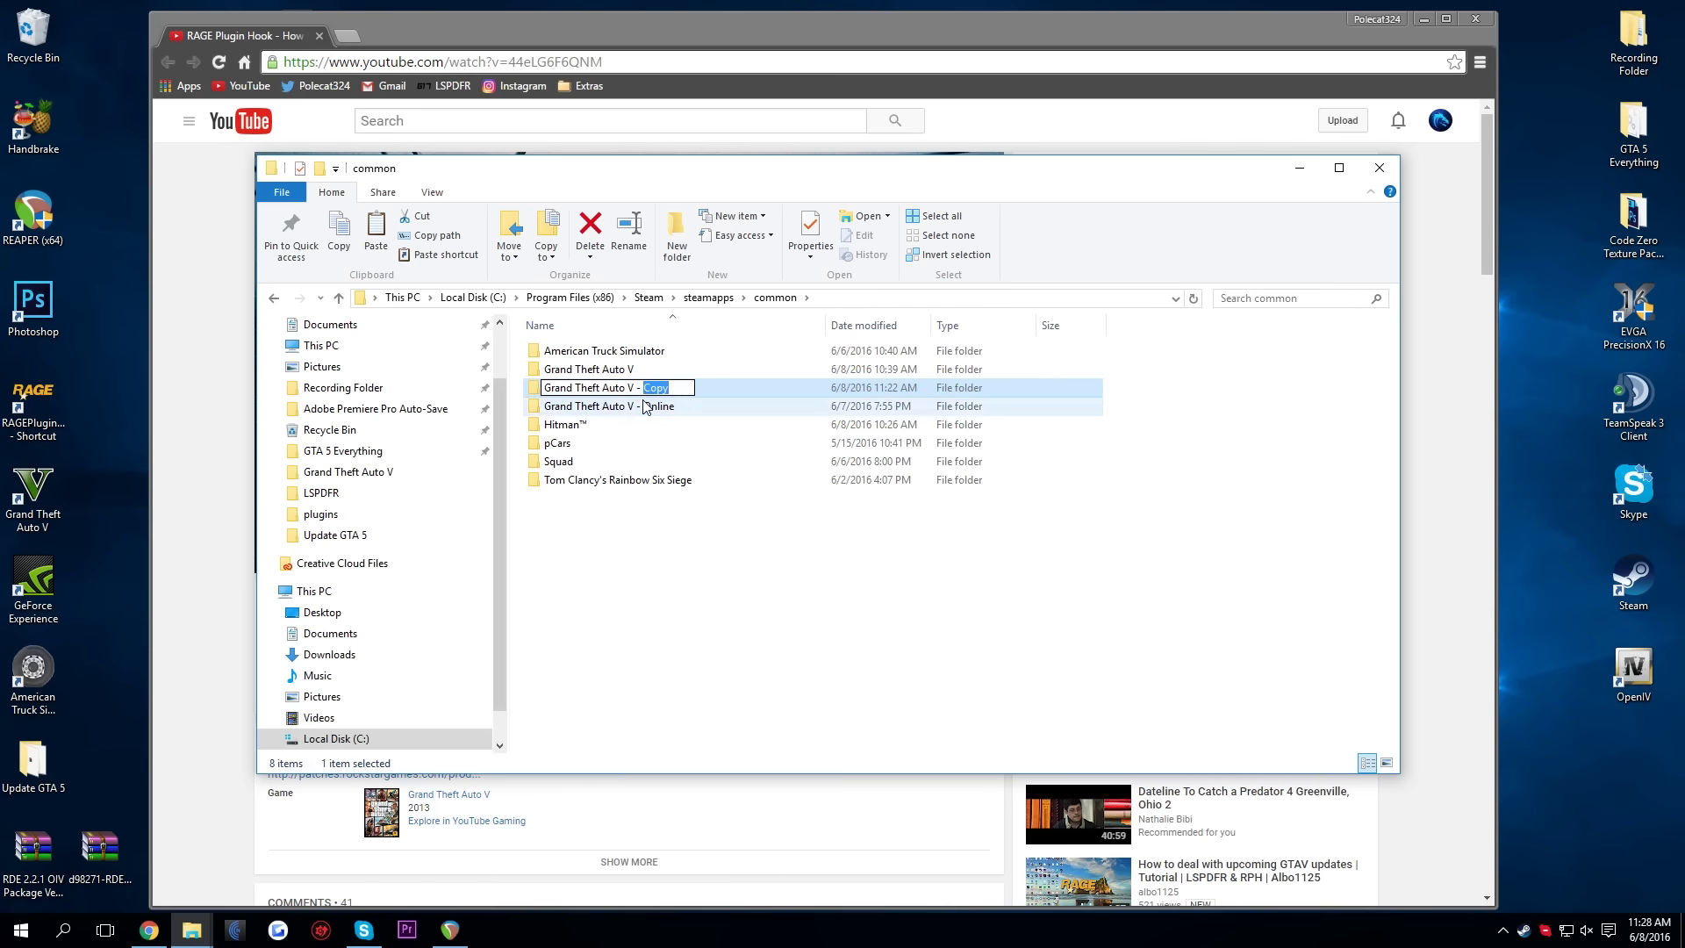
type("RDE")
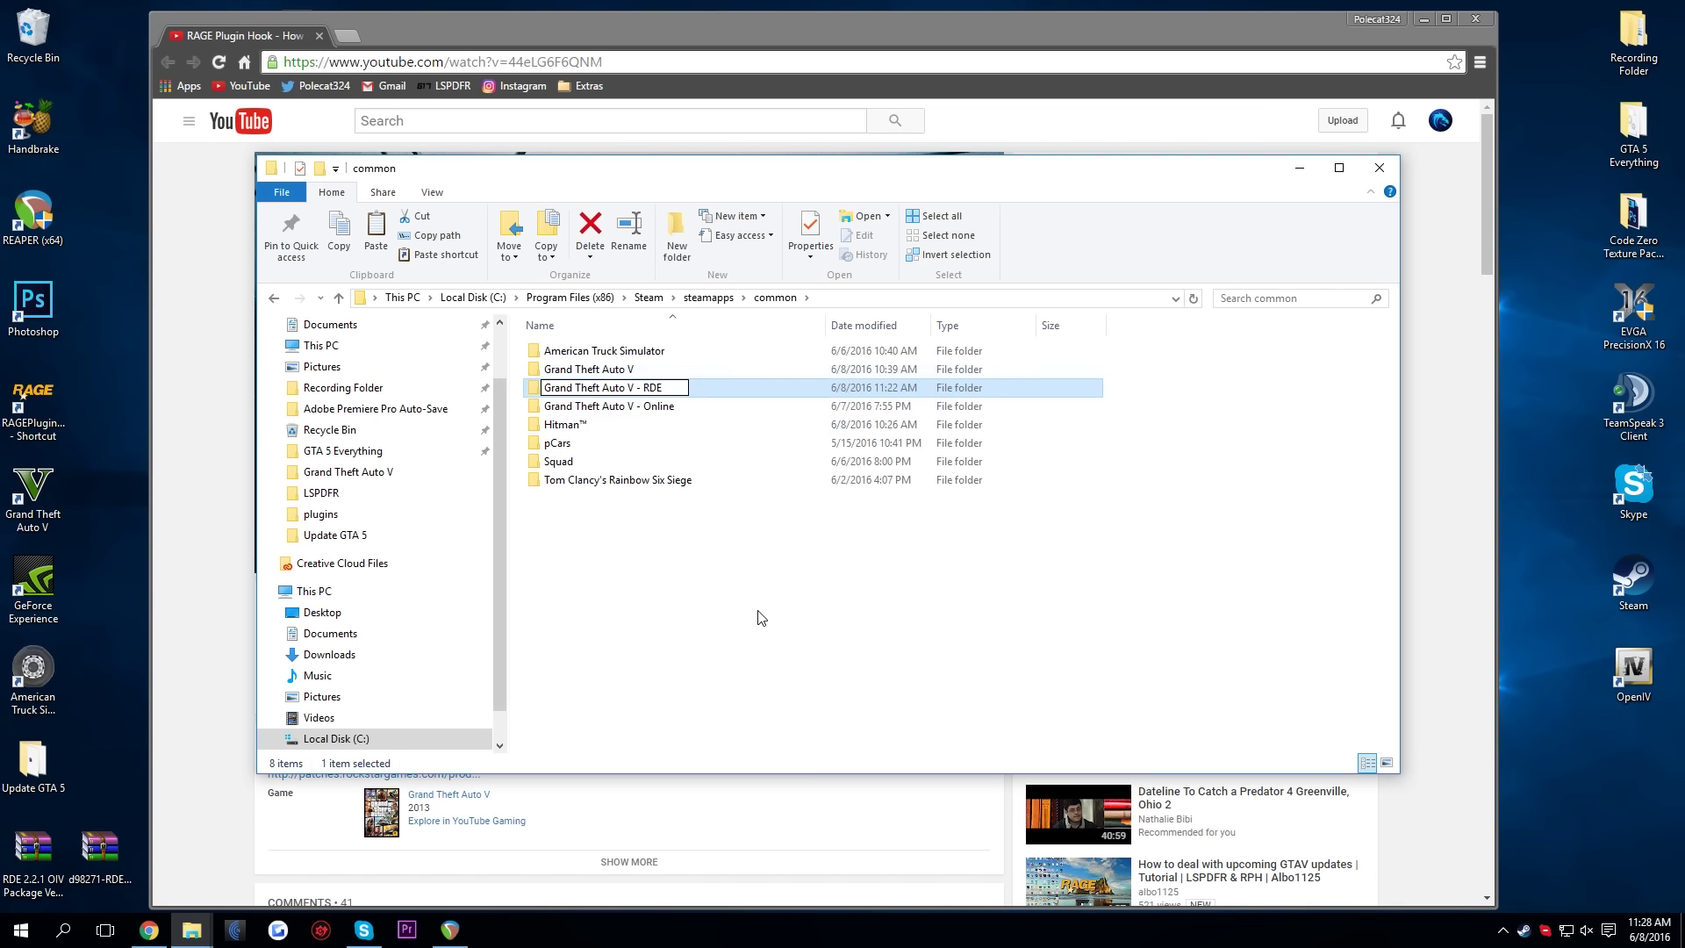
key("Return")
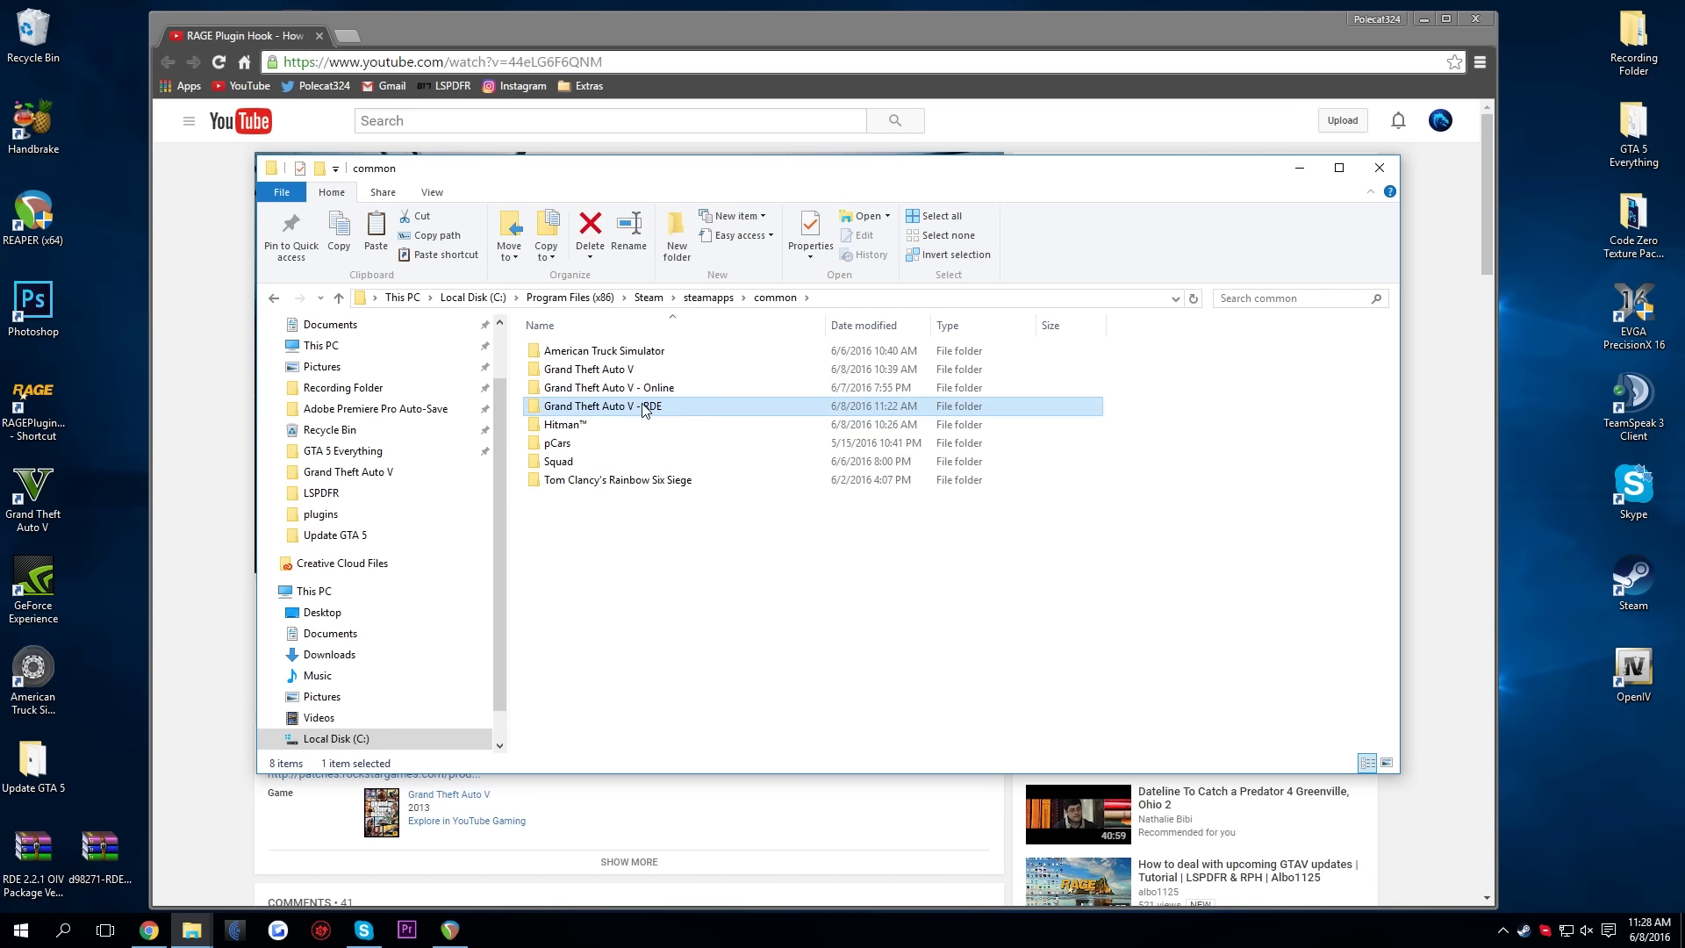
Look over the Grand Theft Auto V folders in the common folder and open the original "Grand Theft Auto V" folder
left_click(655, 370)
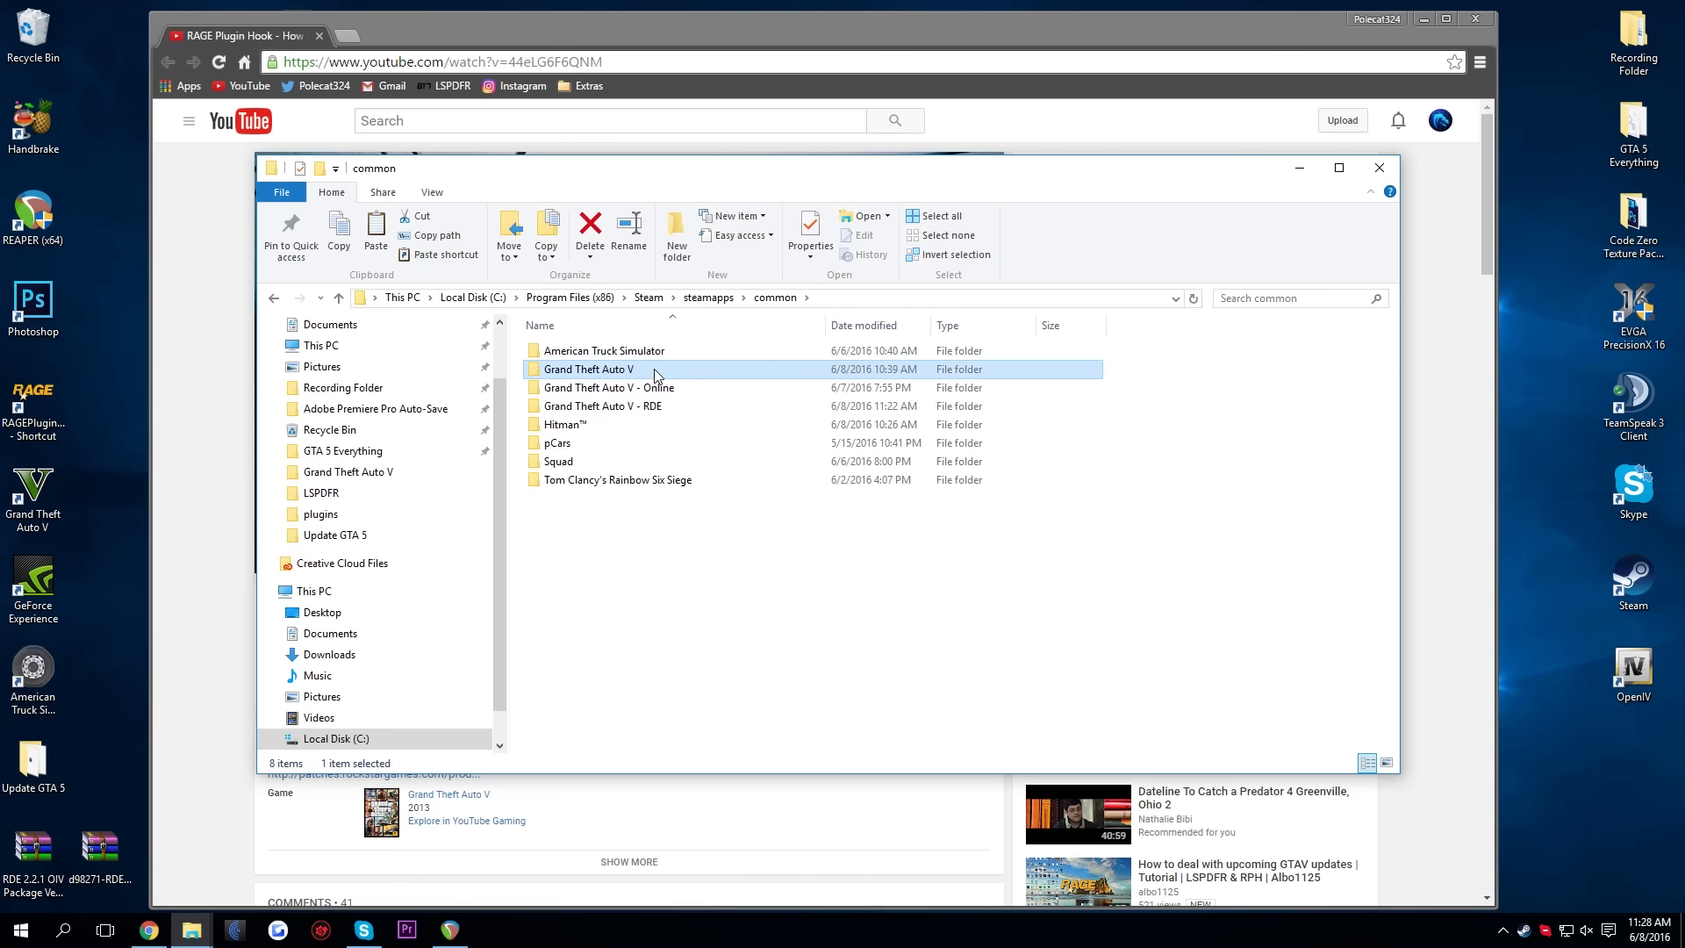
left_click(634, 370)
double_click(693, 367)
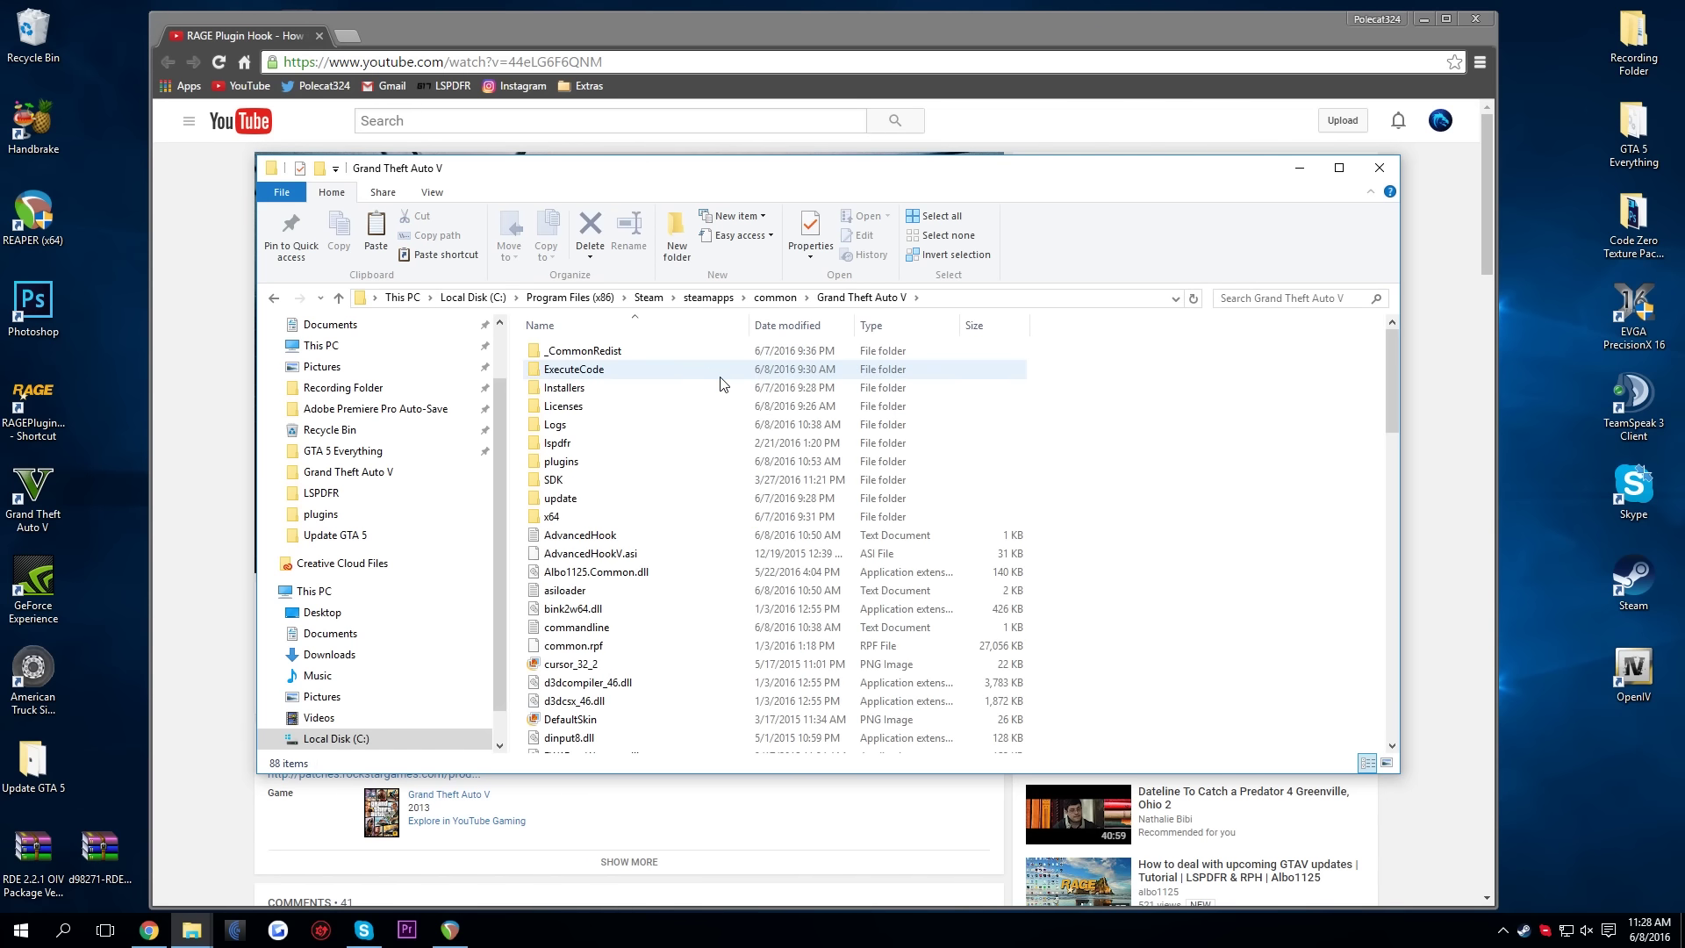
left_click(274, 297)
left_click(613, 395)
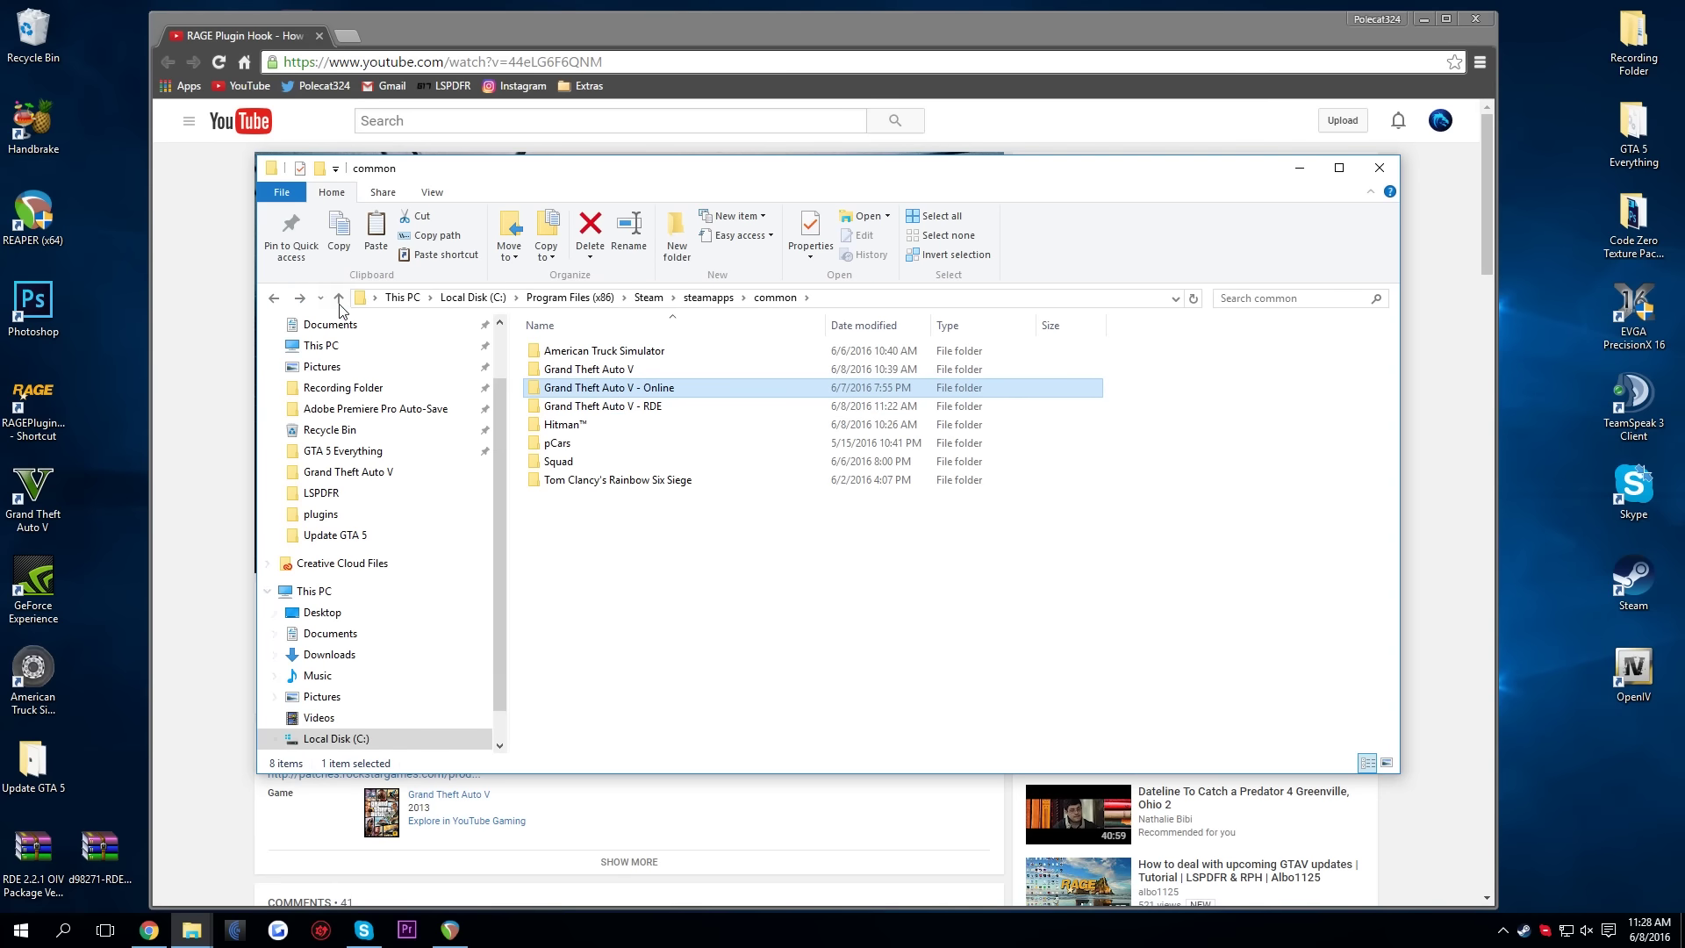
double_click(641, 370)
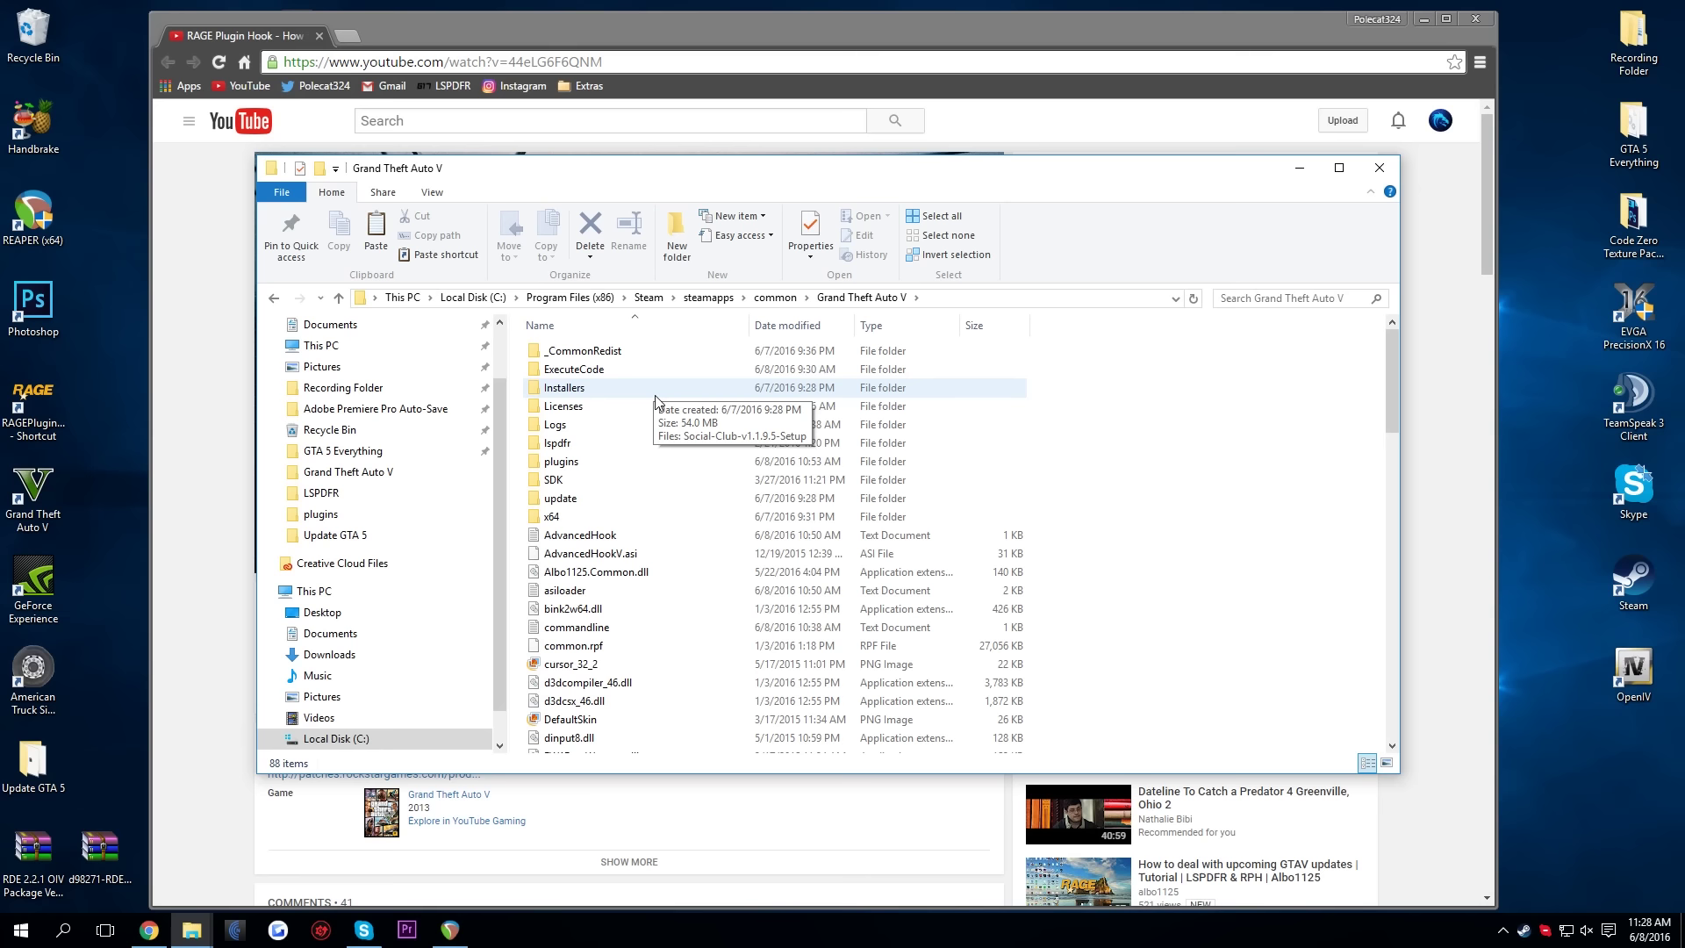
Review the title and description of the YouTube tutorial on reverting the game patch, highlighting version 678 in the title
left_click(213, 255)
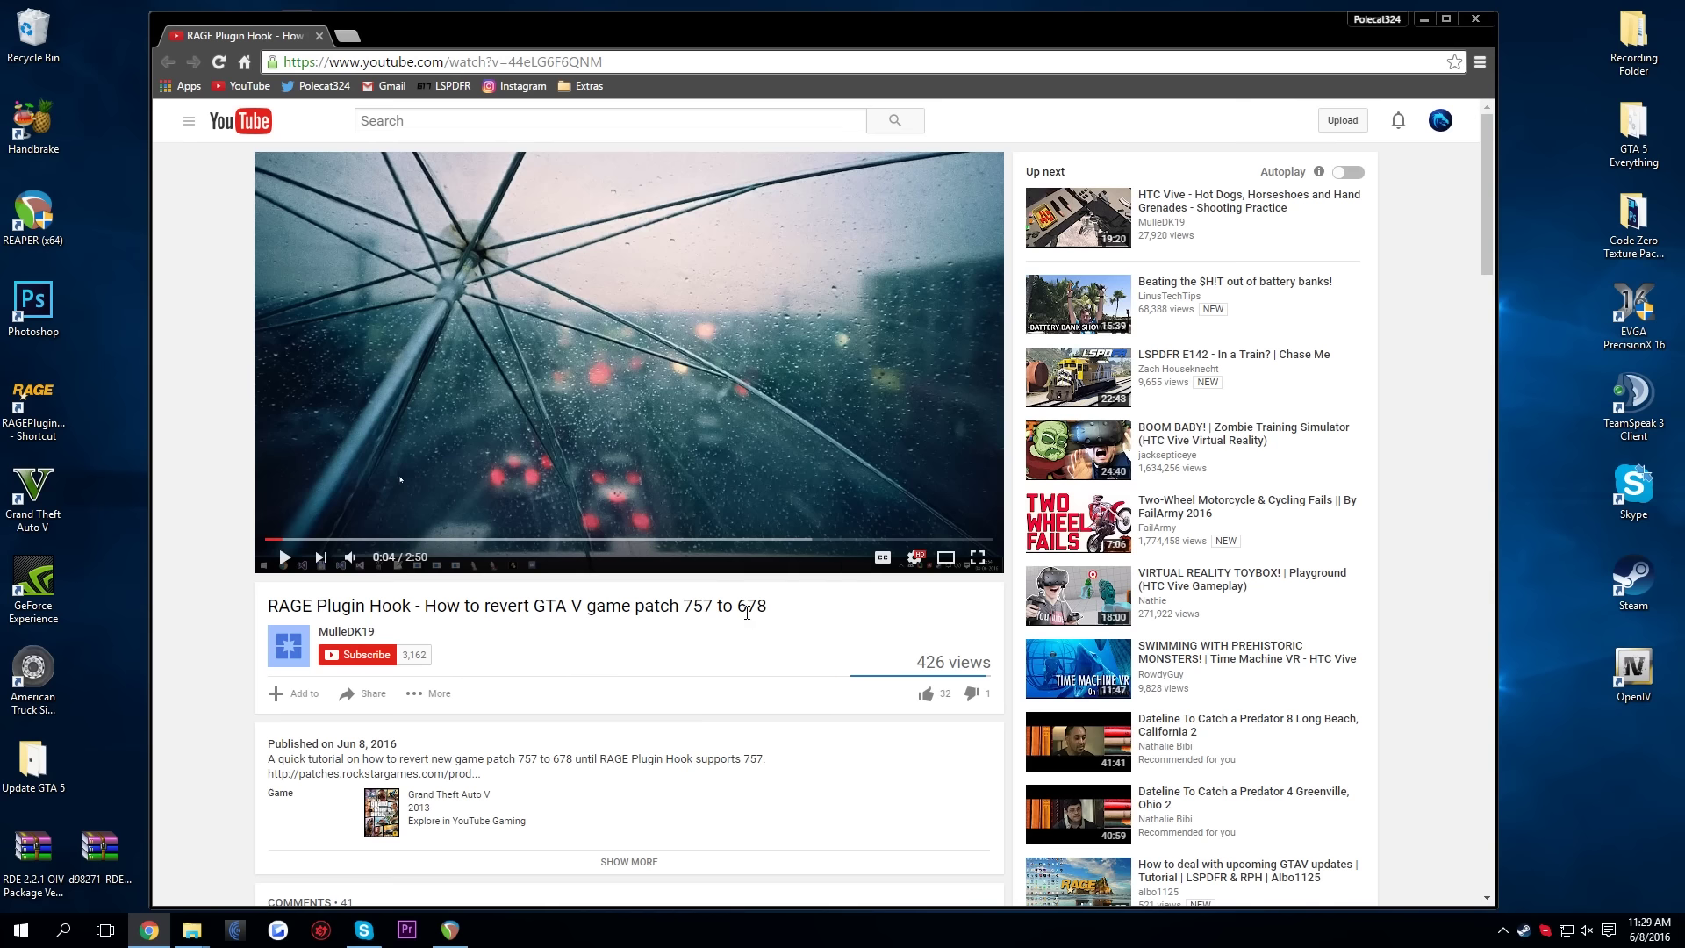
scroll(249, 505, "down", 1)
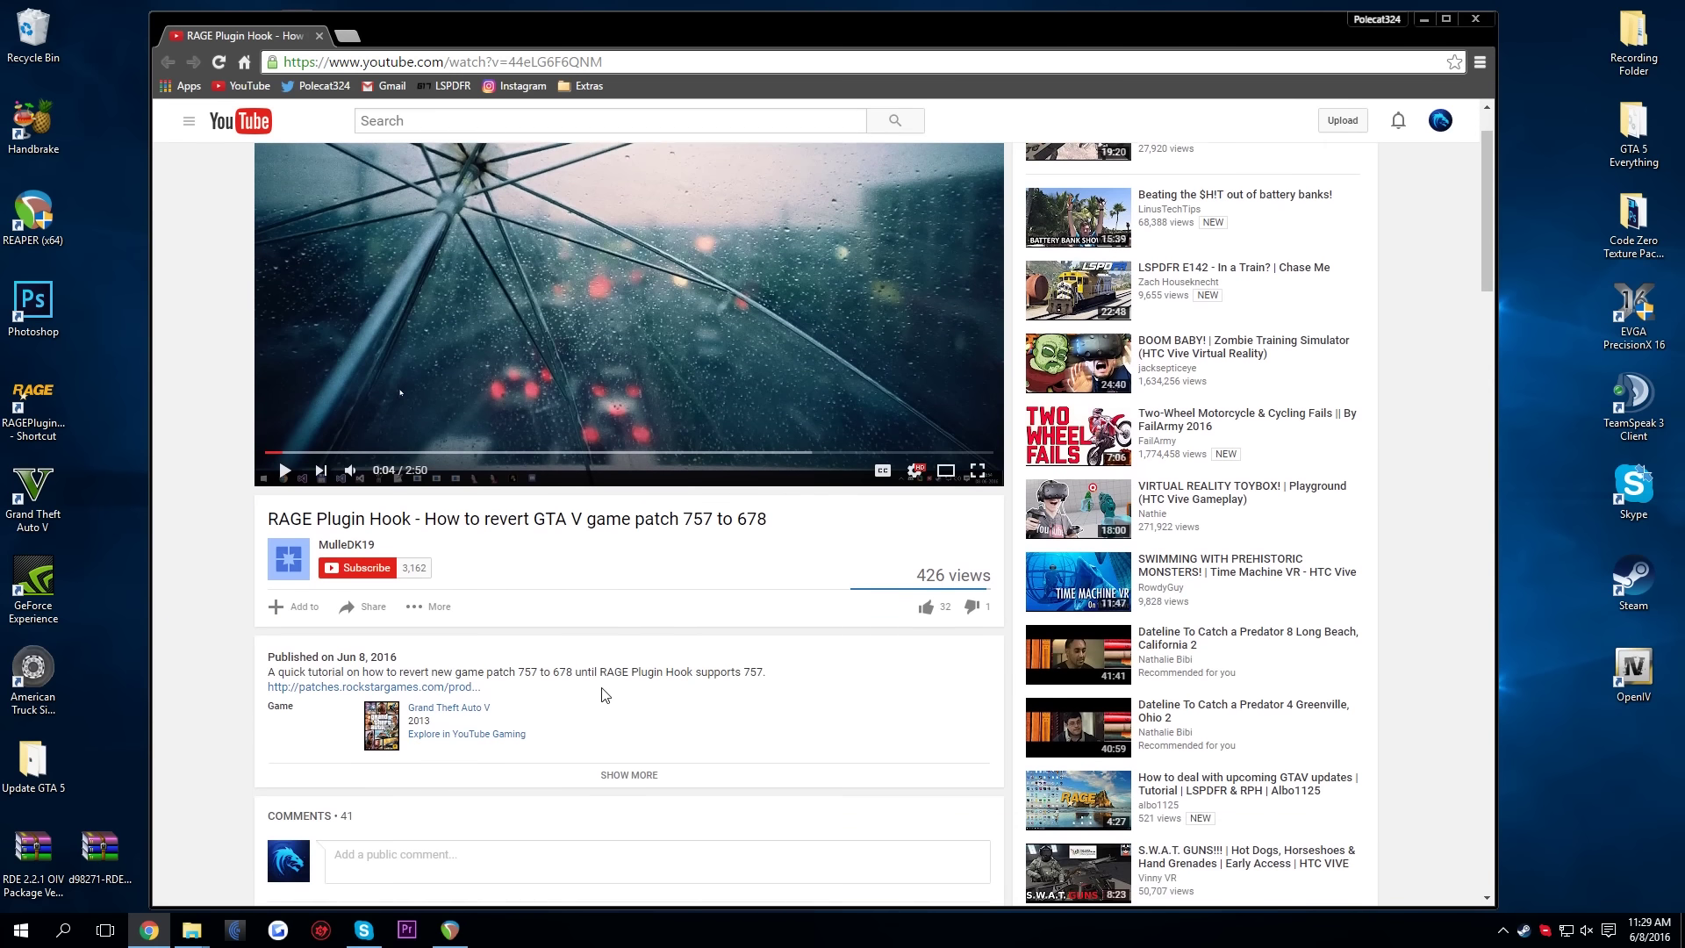
scroll(616, 676, "down", 2)
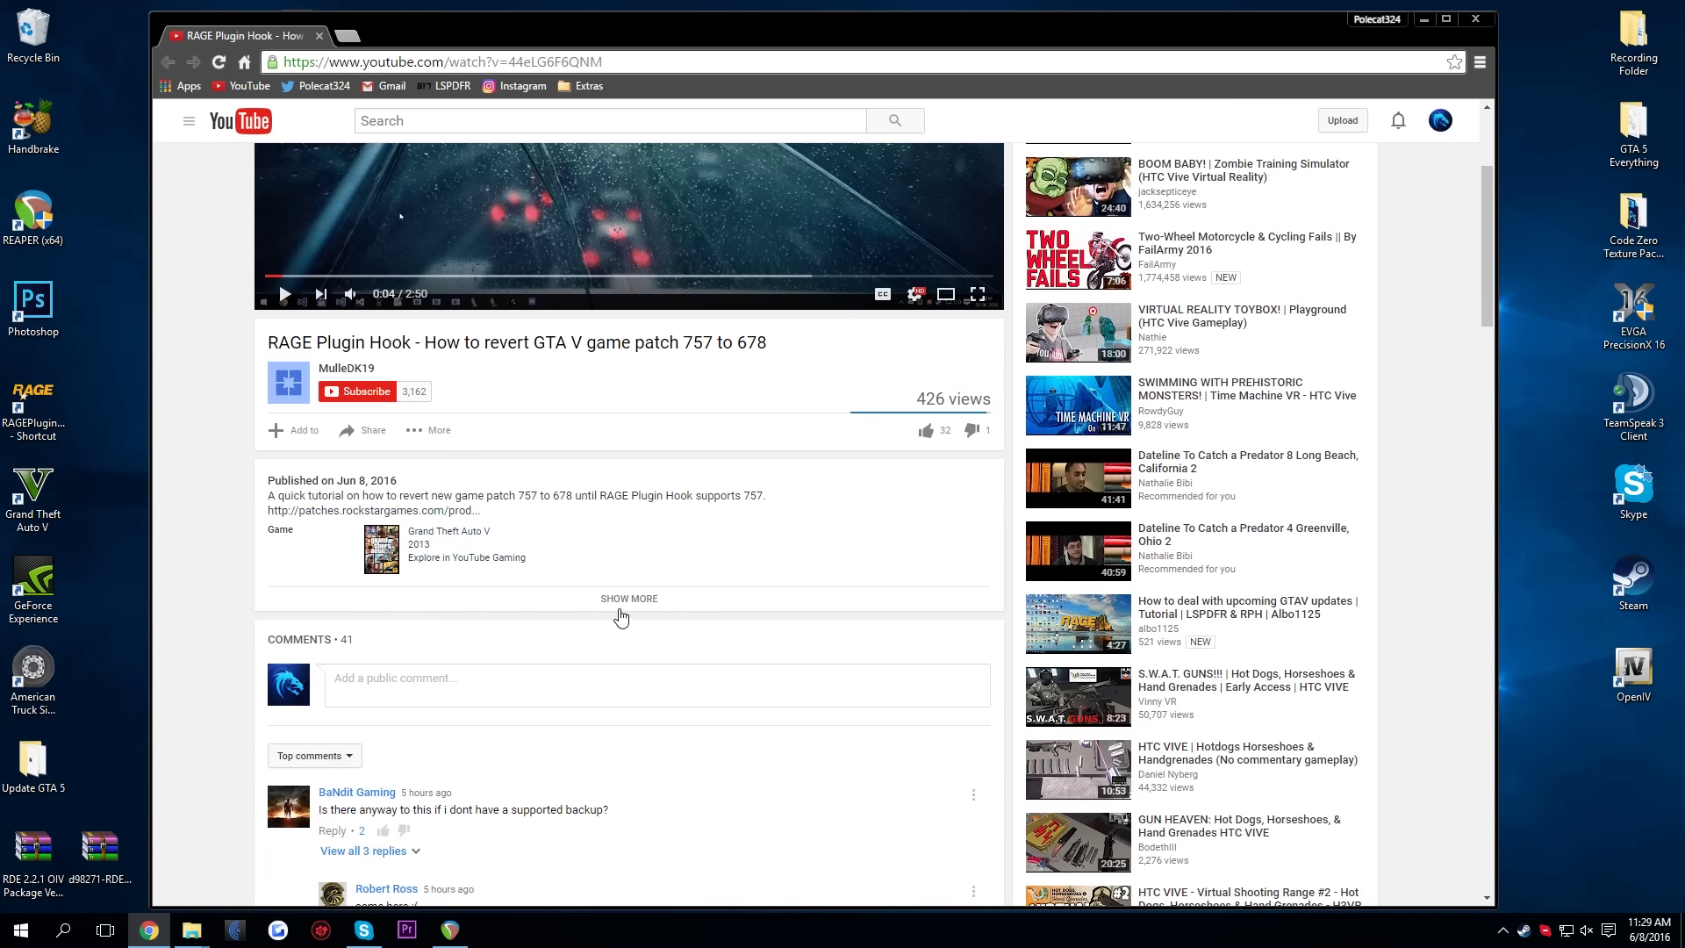
scroll(622, 617, "up", 3)
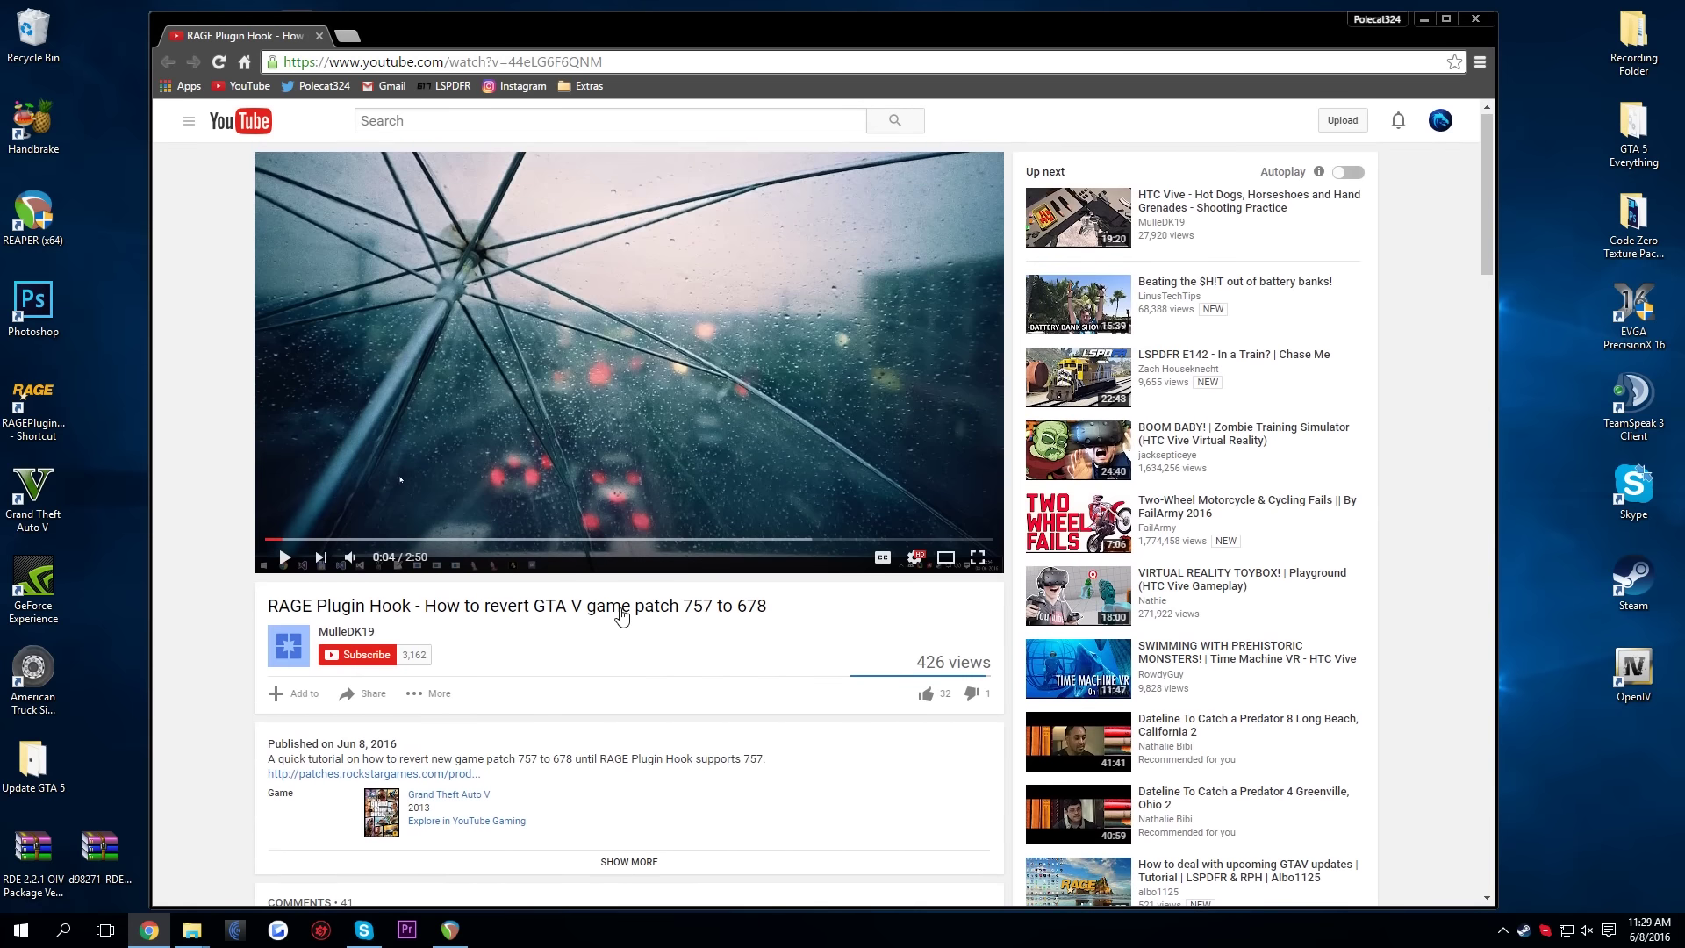
double_click(752, 606)
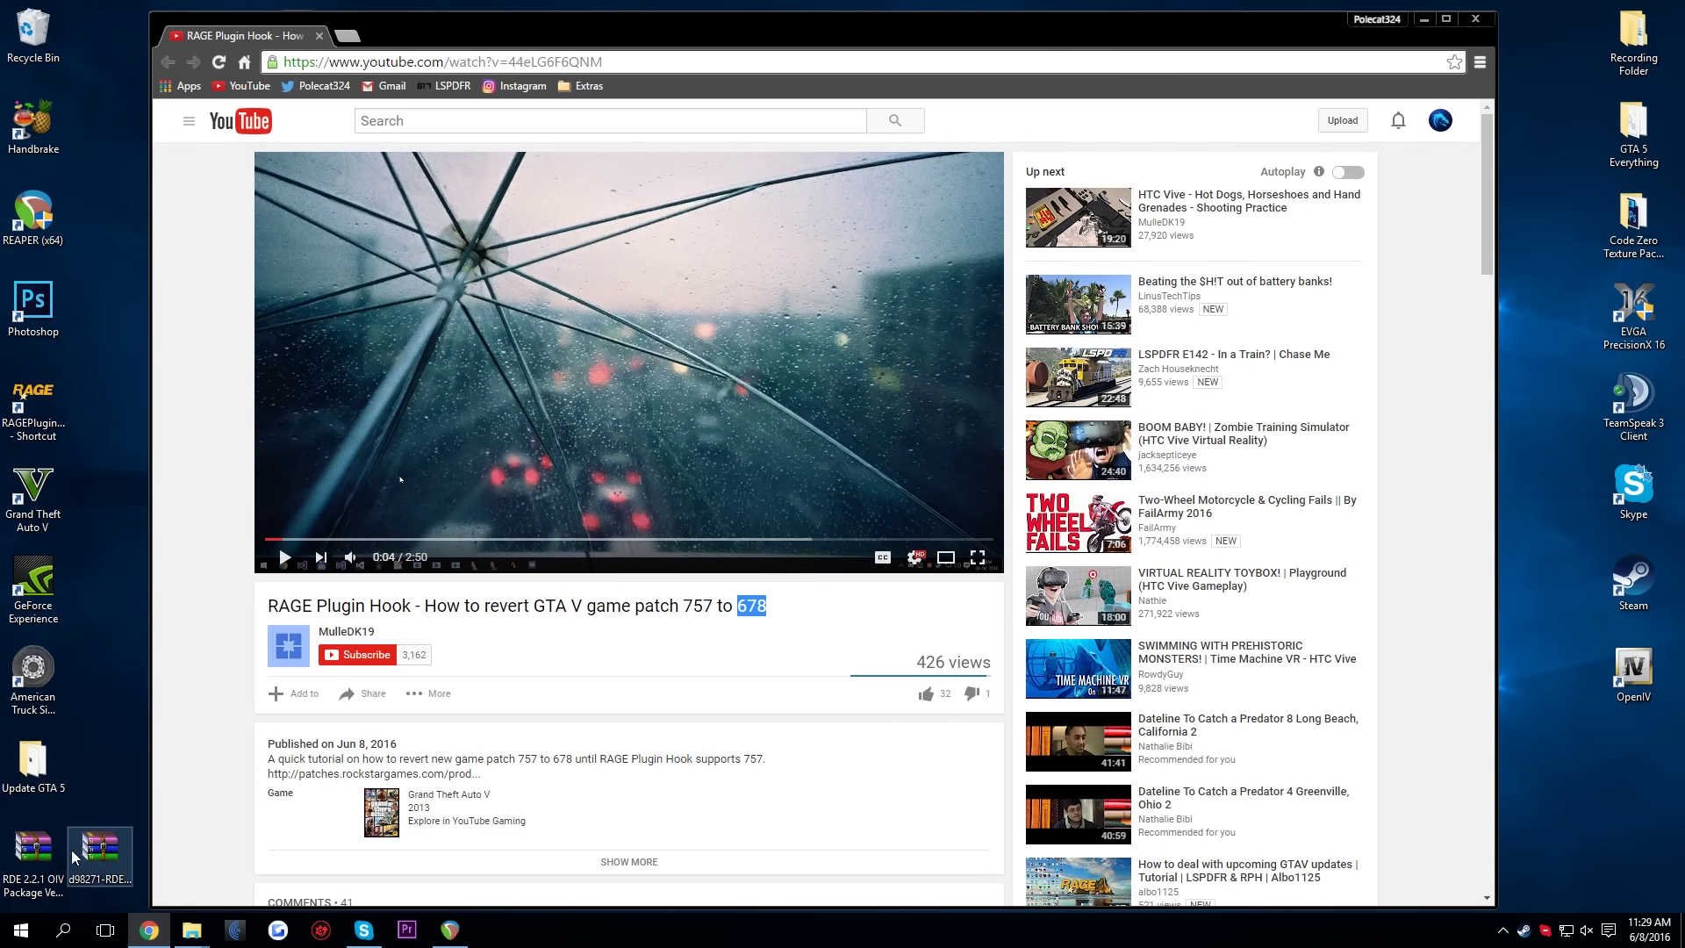
Open the "Working Version of RagePlugiHook.rar" archive from the desktop, dismiss the licence reminder and select GameBackups.rph
left_click(138, 443)
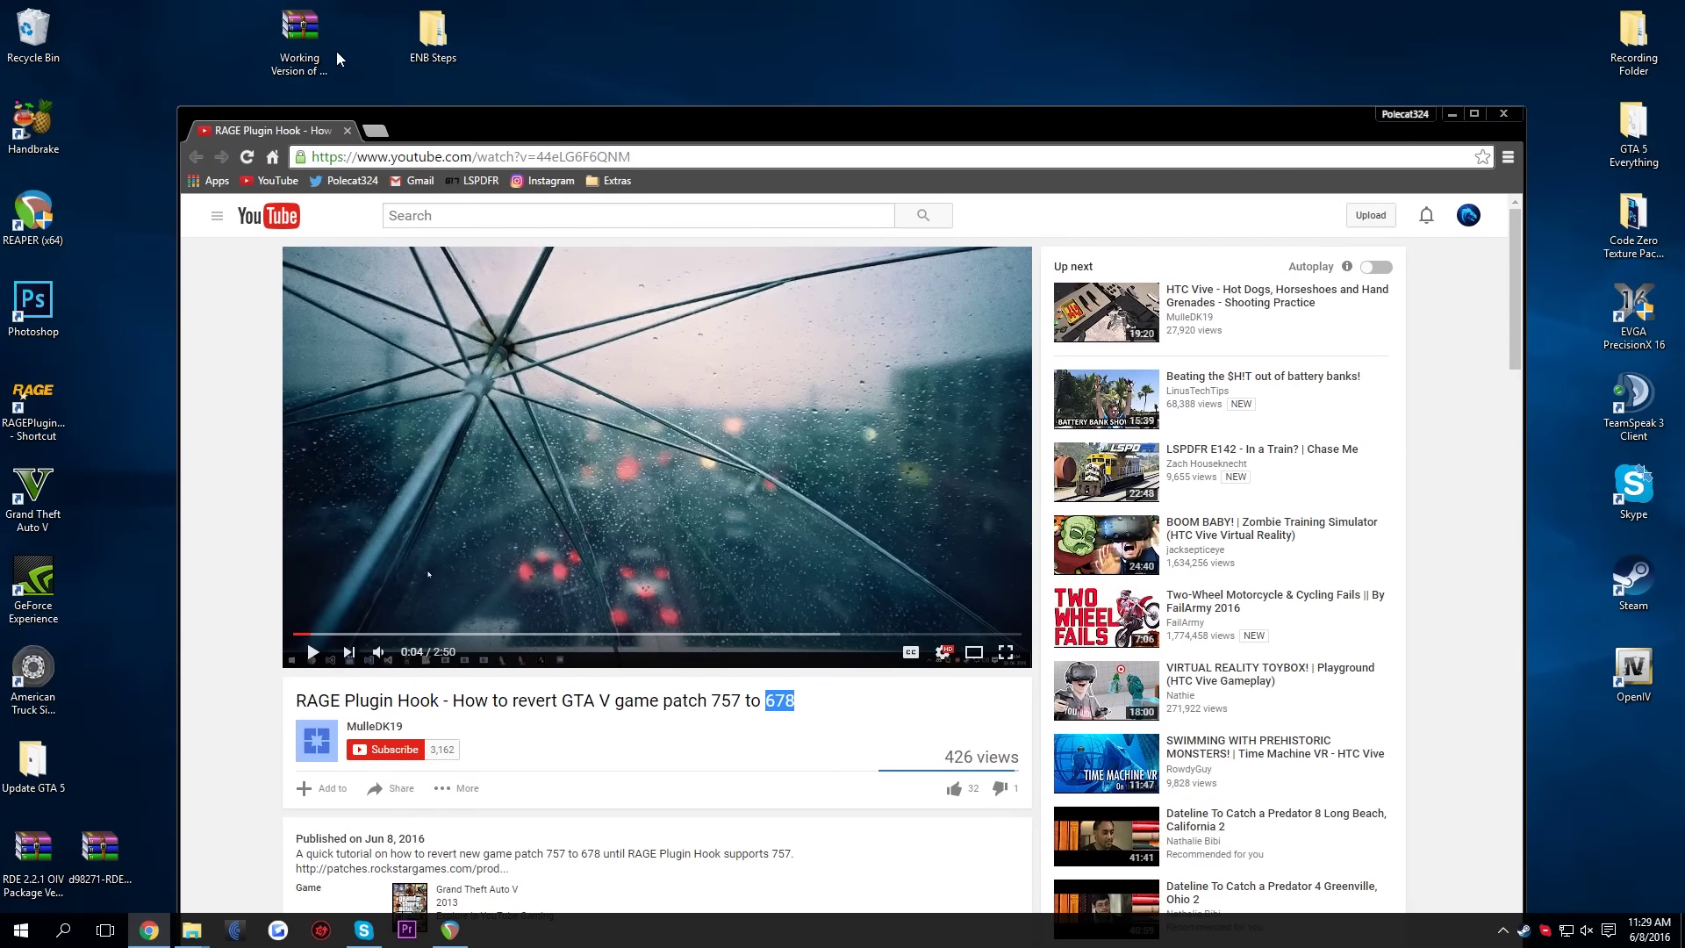
left_click(314, 35)
double_click(314, 35)
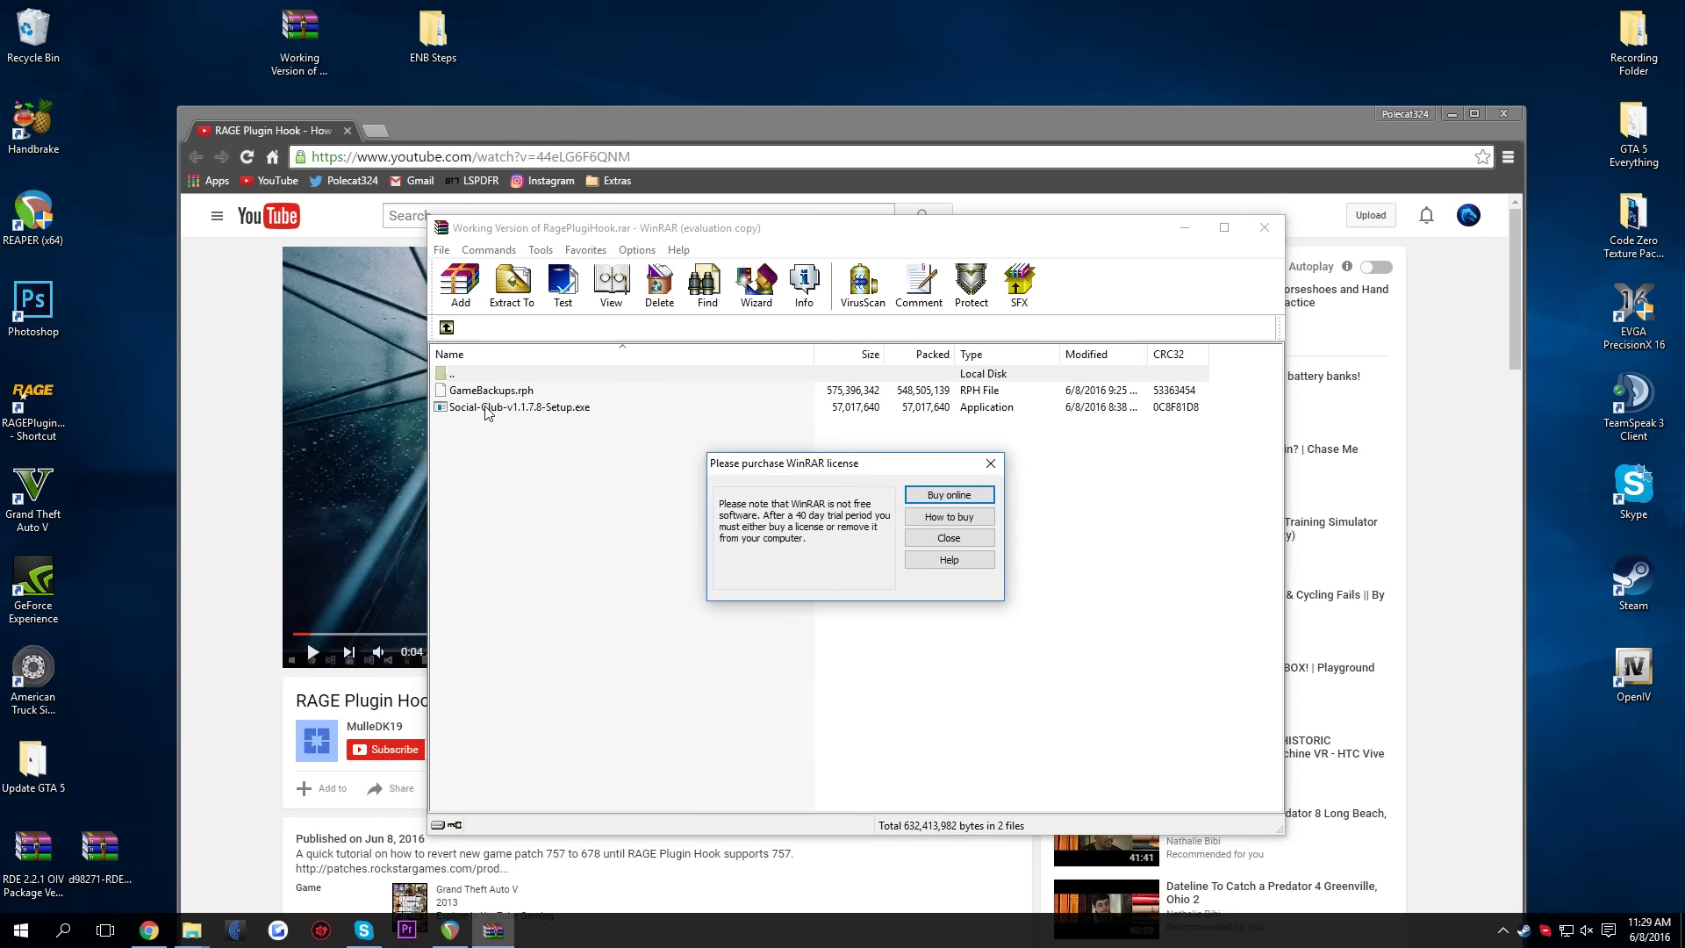
left_click(946, 537)
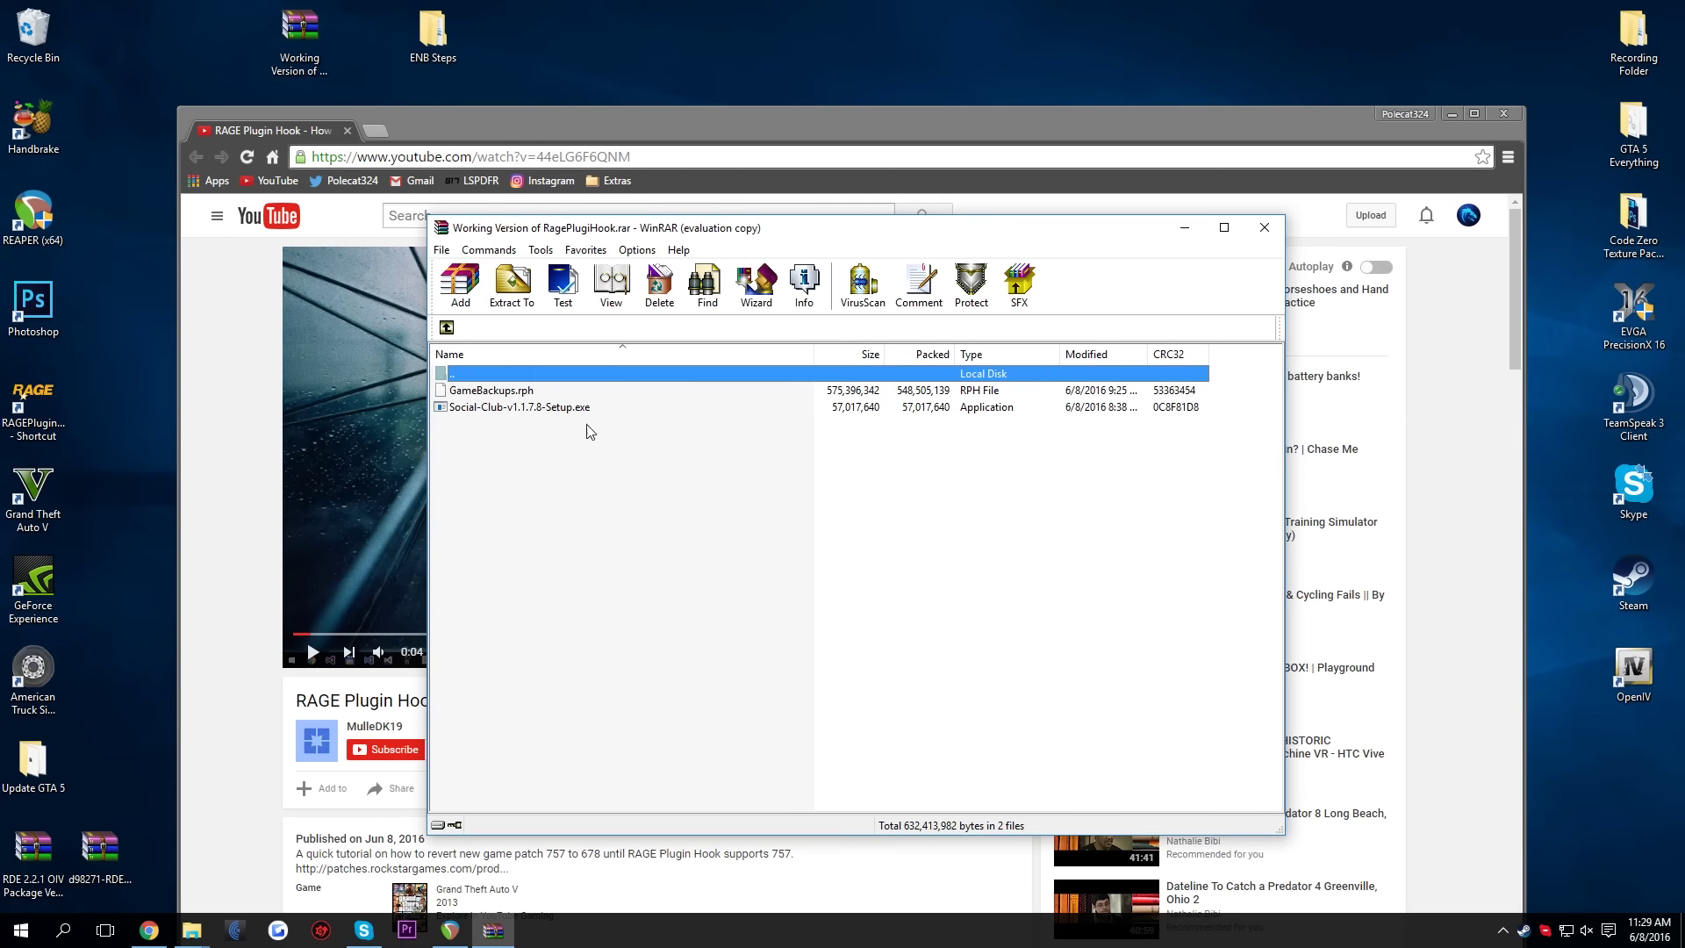
left_click(507, 397)
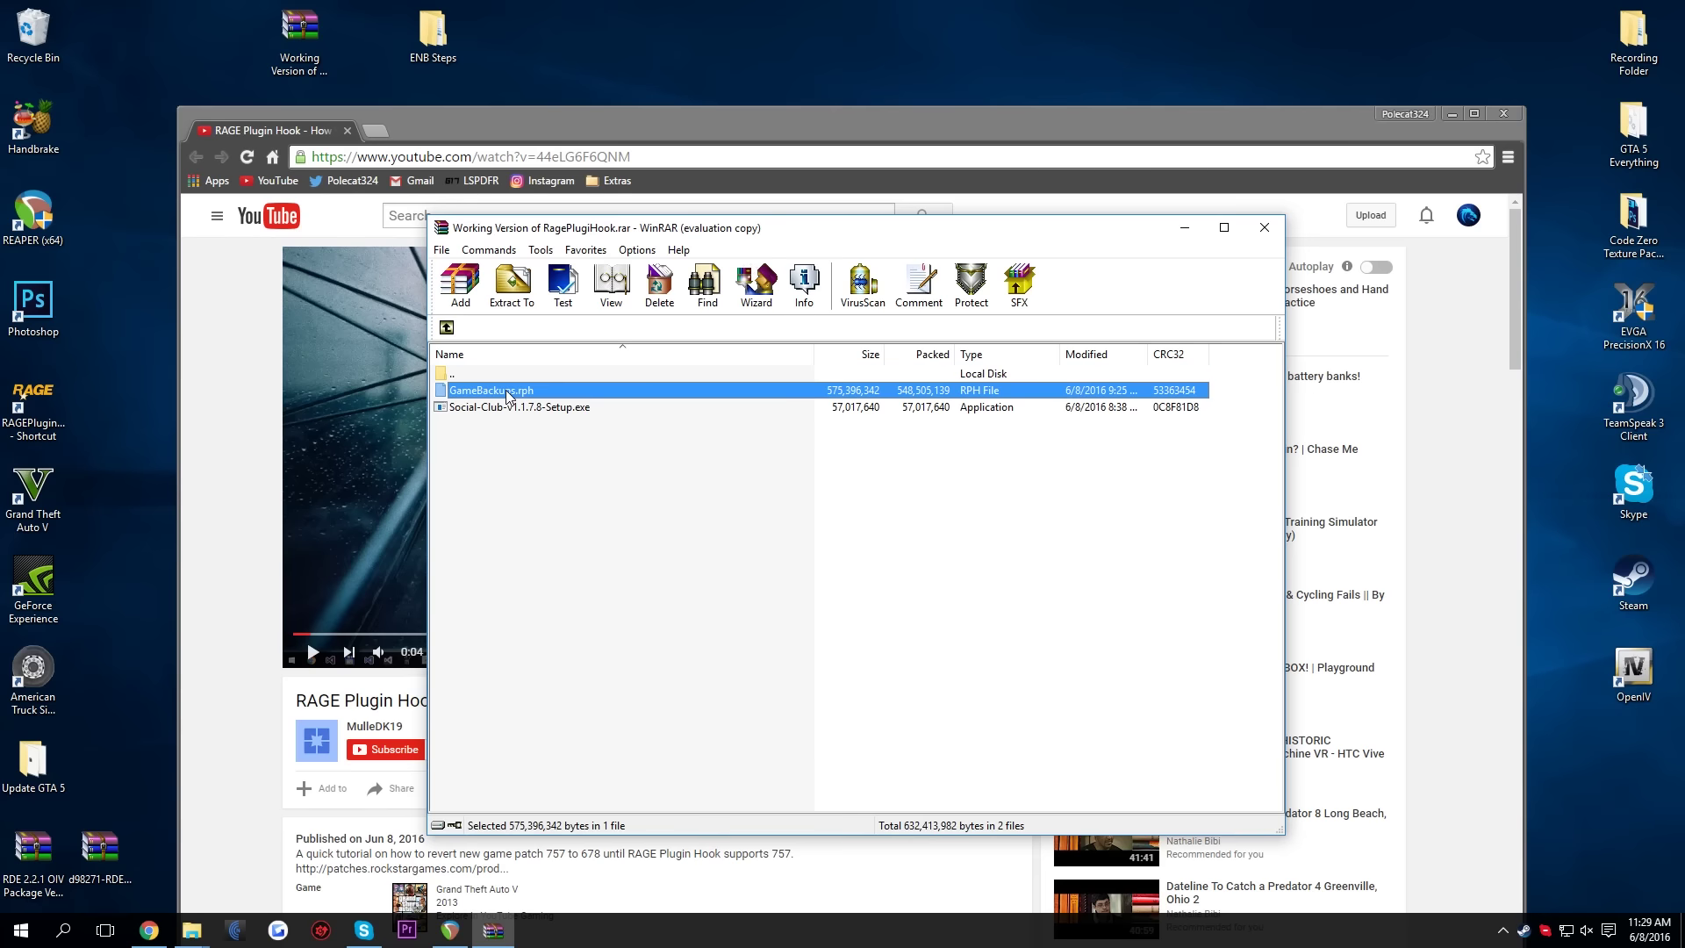
left_click_drag(675, 236, 877, 80)
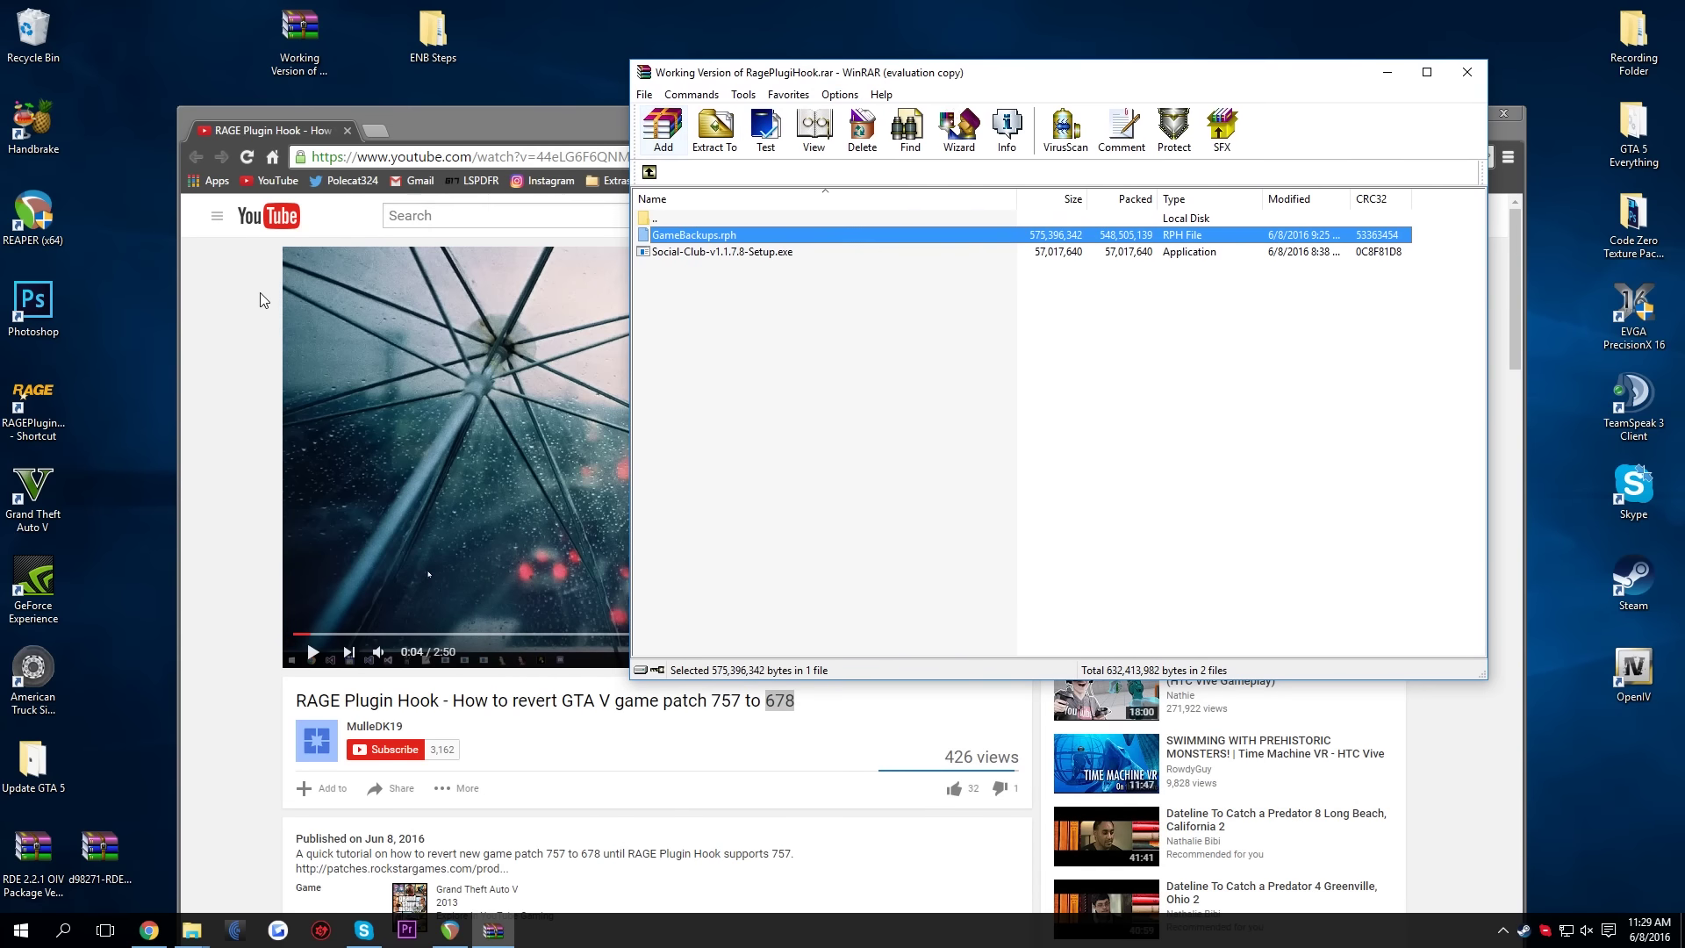
Check the patch-revert video page again and minimize the browser window
left_click(600, 604)
scroll(600, 604, "down", 2)
scroll(600, 604, "up", 2)
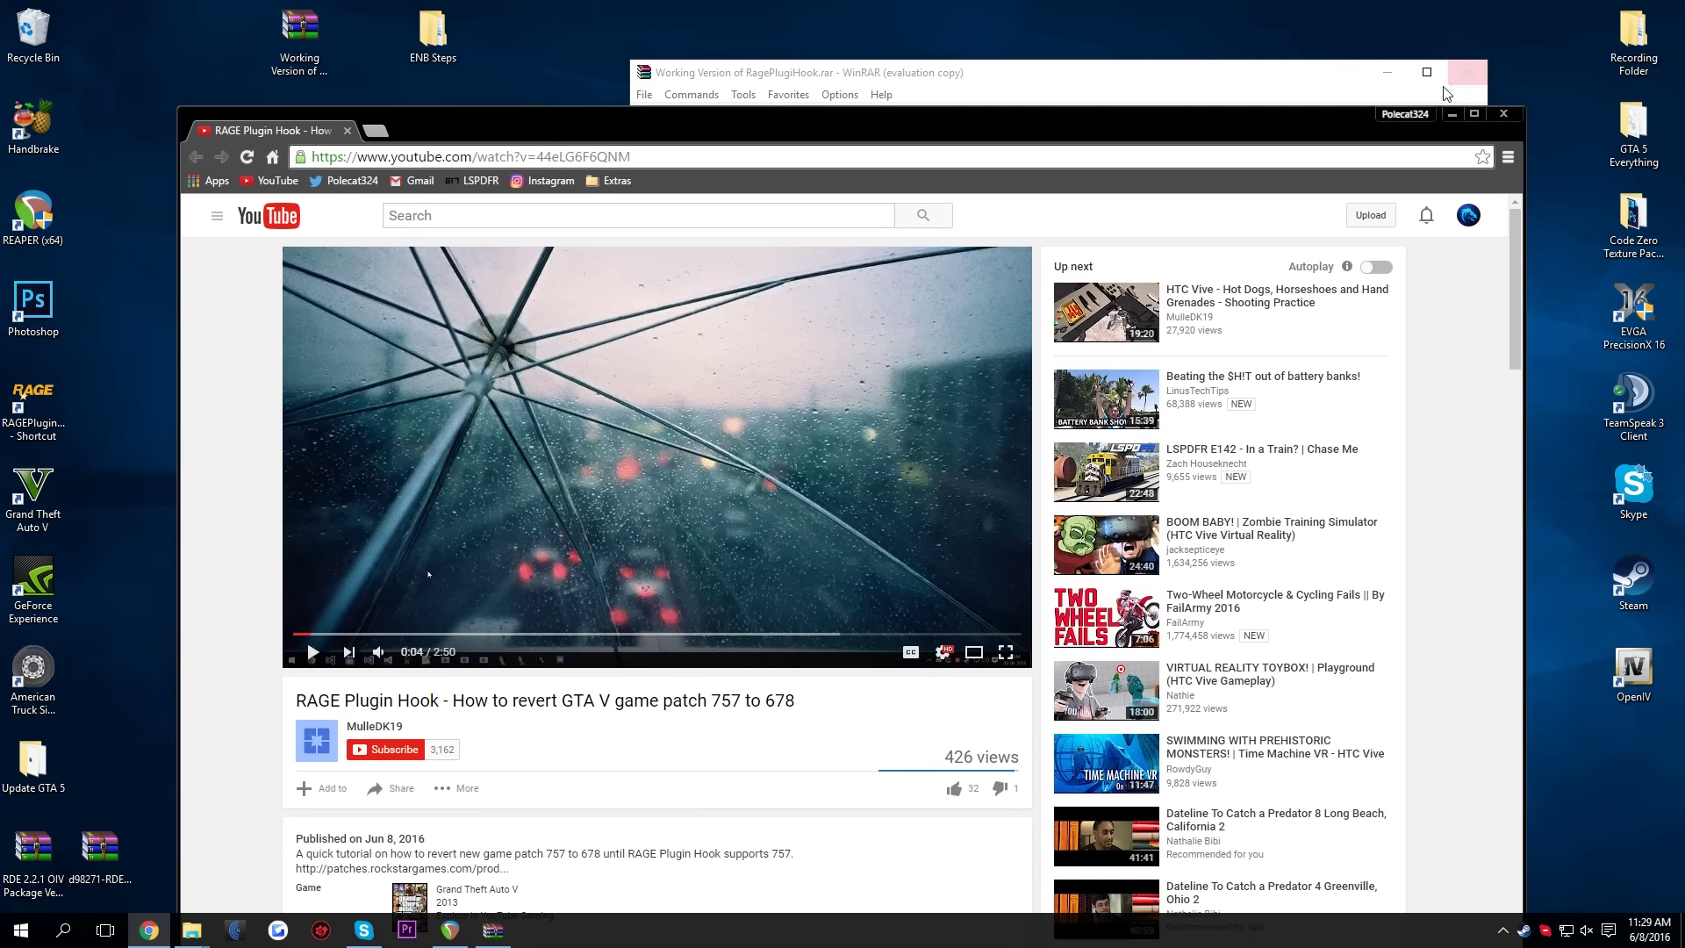
left_click(1453, 113)
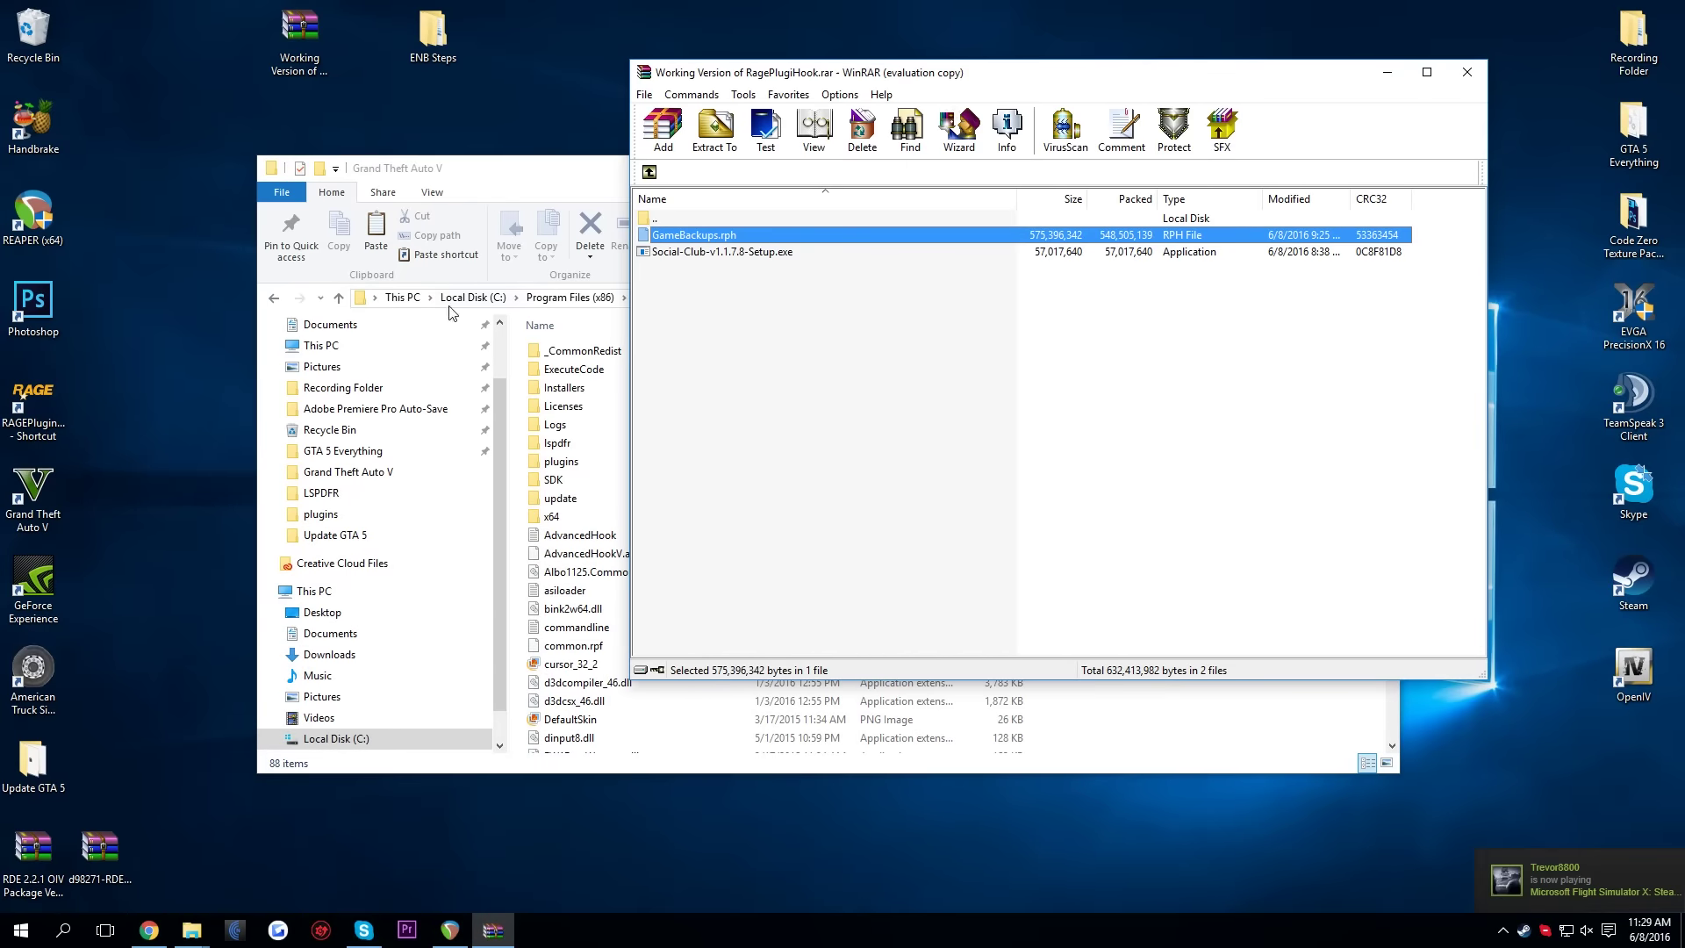
Find RAGEPluginHook in the Grand Theft Auto V folder and run it as administrator
left_click(497, 169)
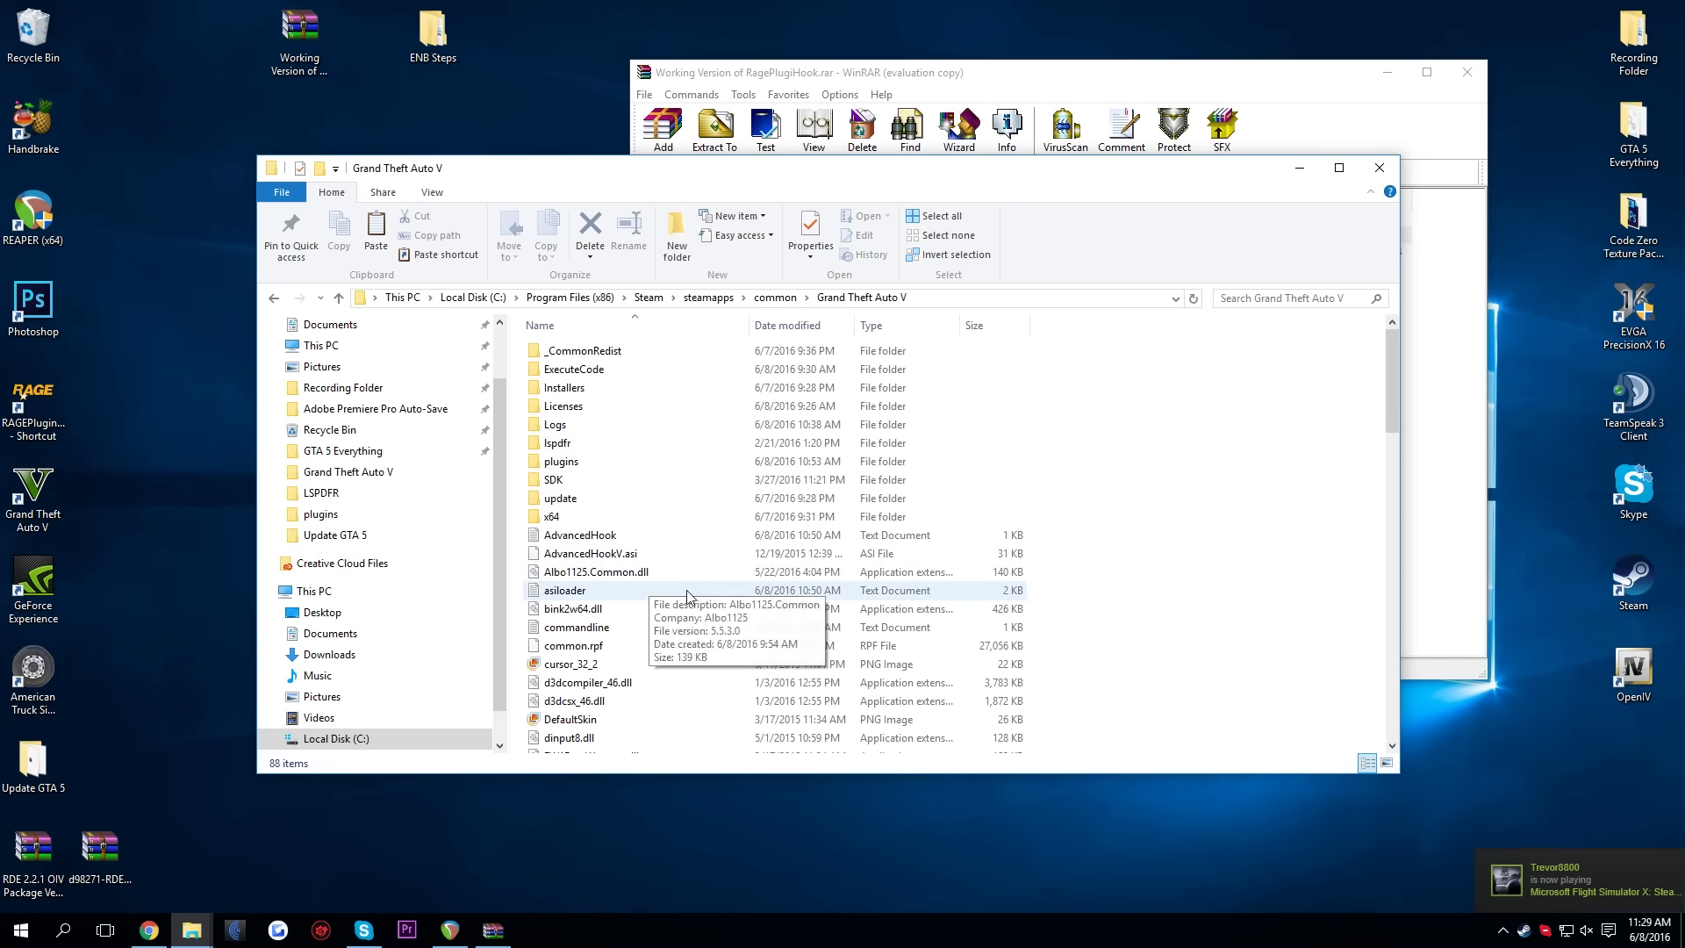
scroll(687, 590, "down", 5)
scroll(687, 590, "down", 6)
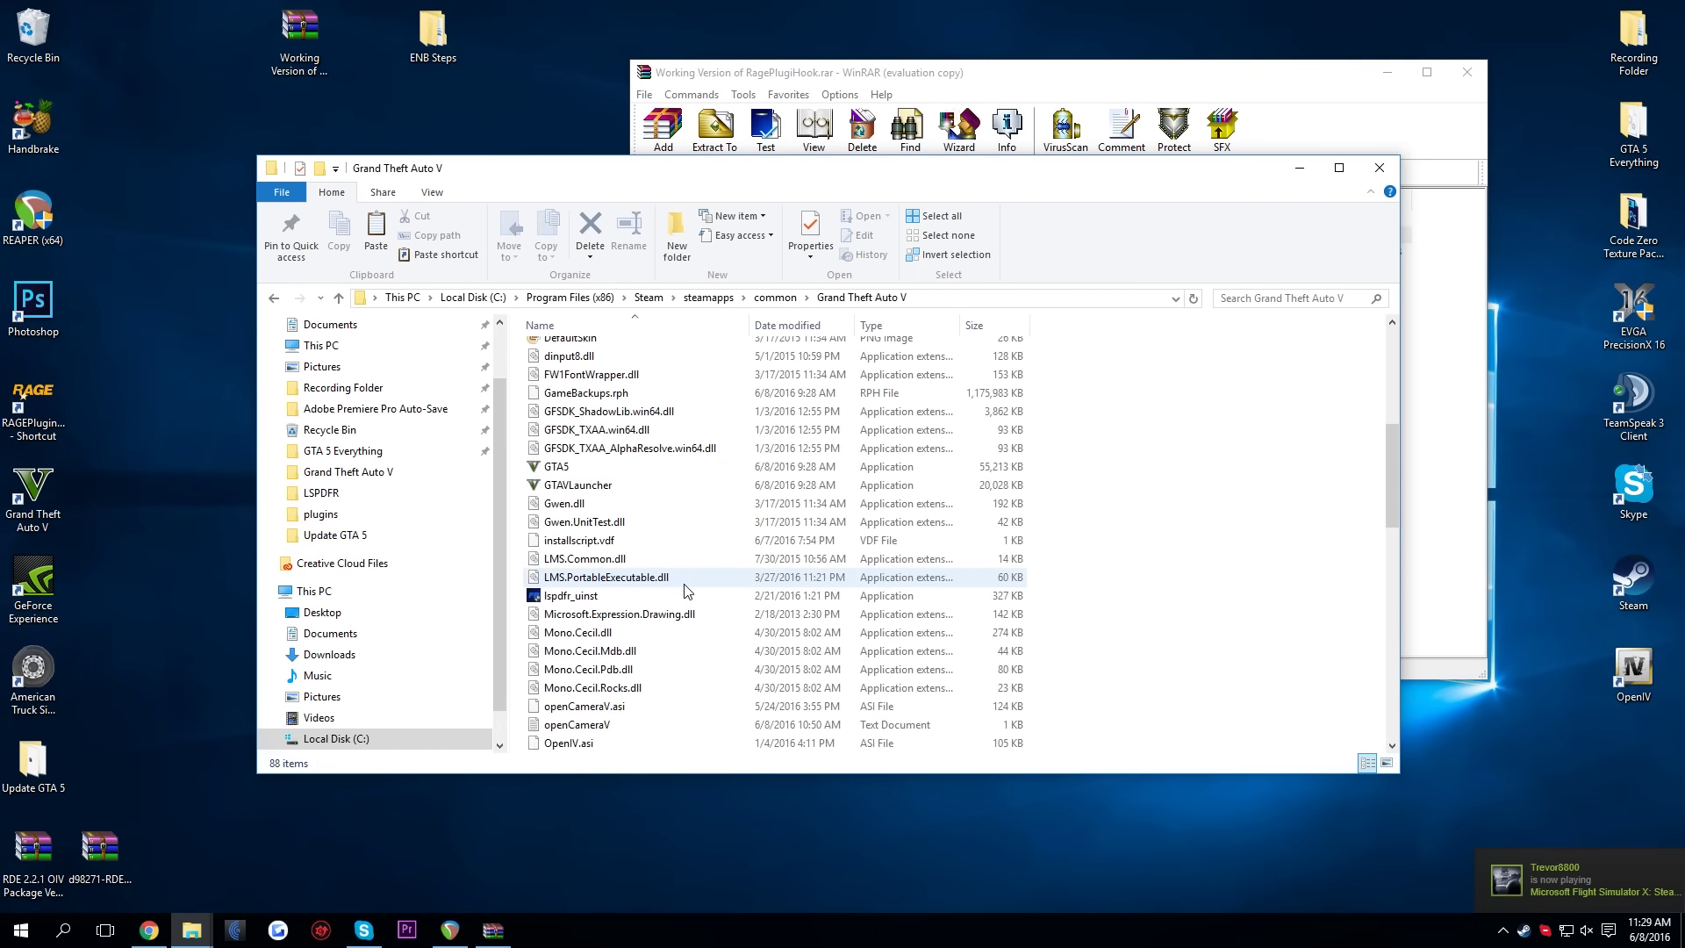
left_click(556, 639)
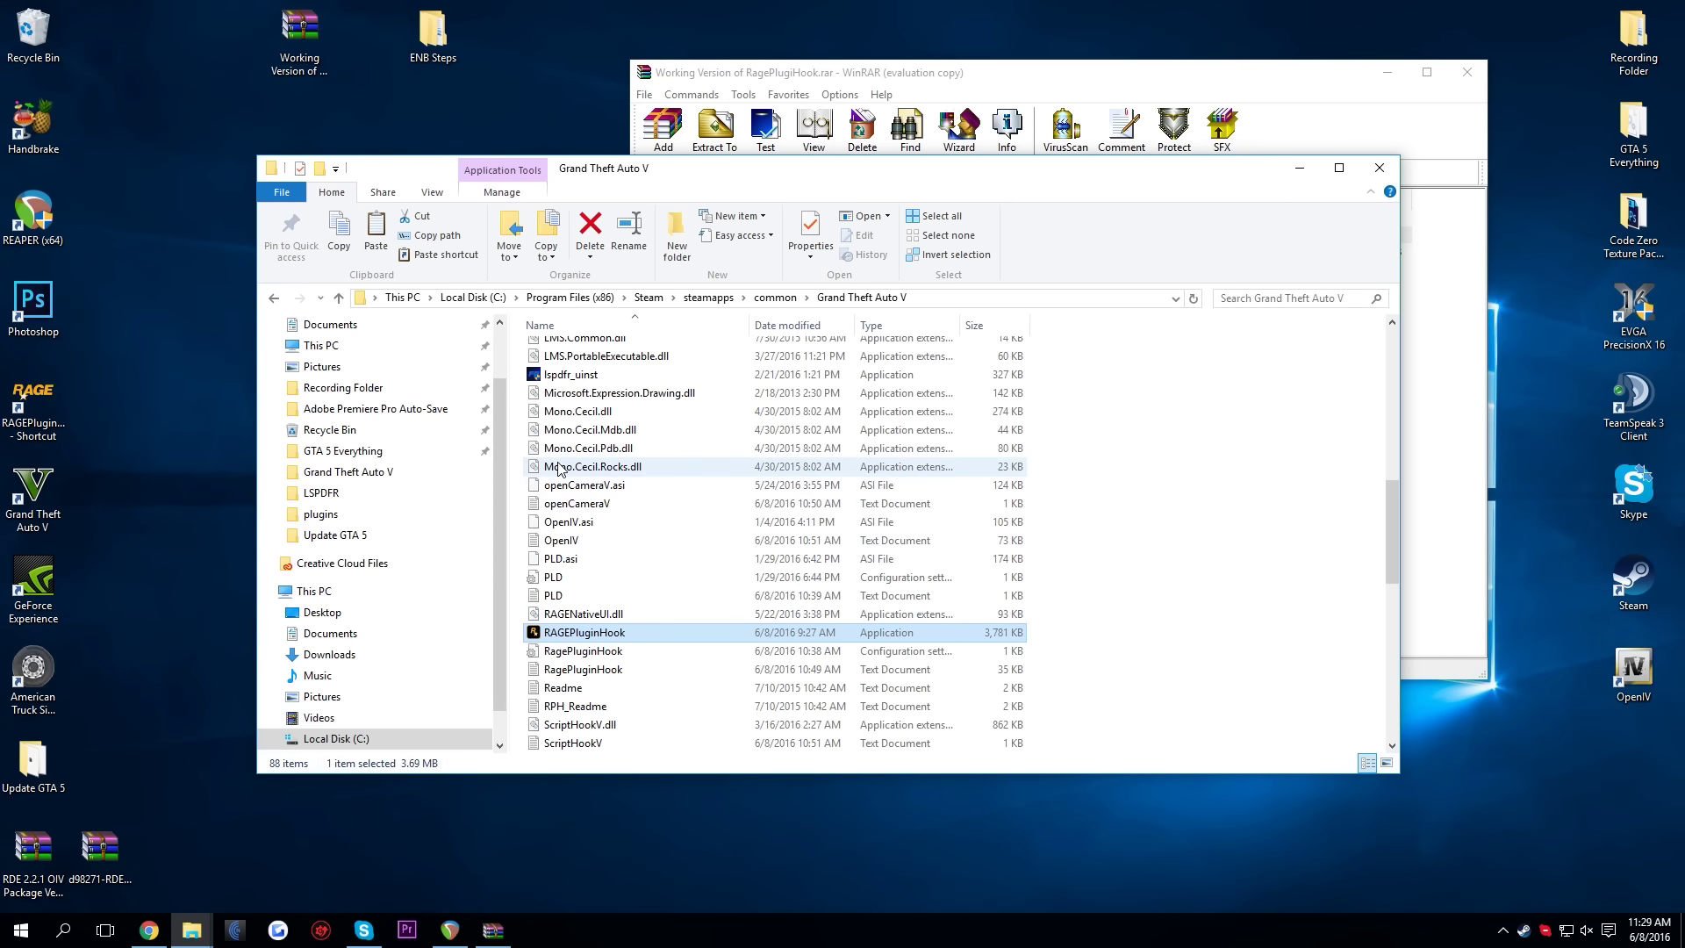
right_click(587, 640)
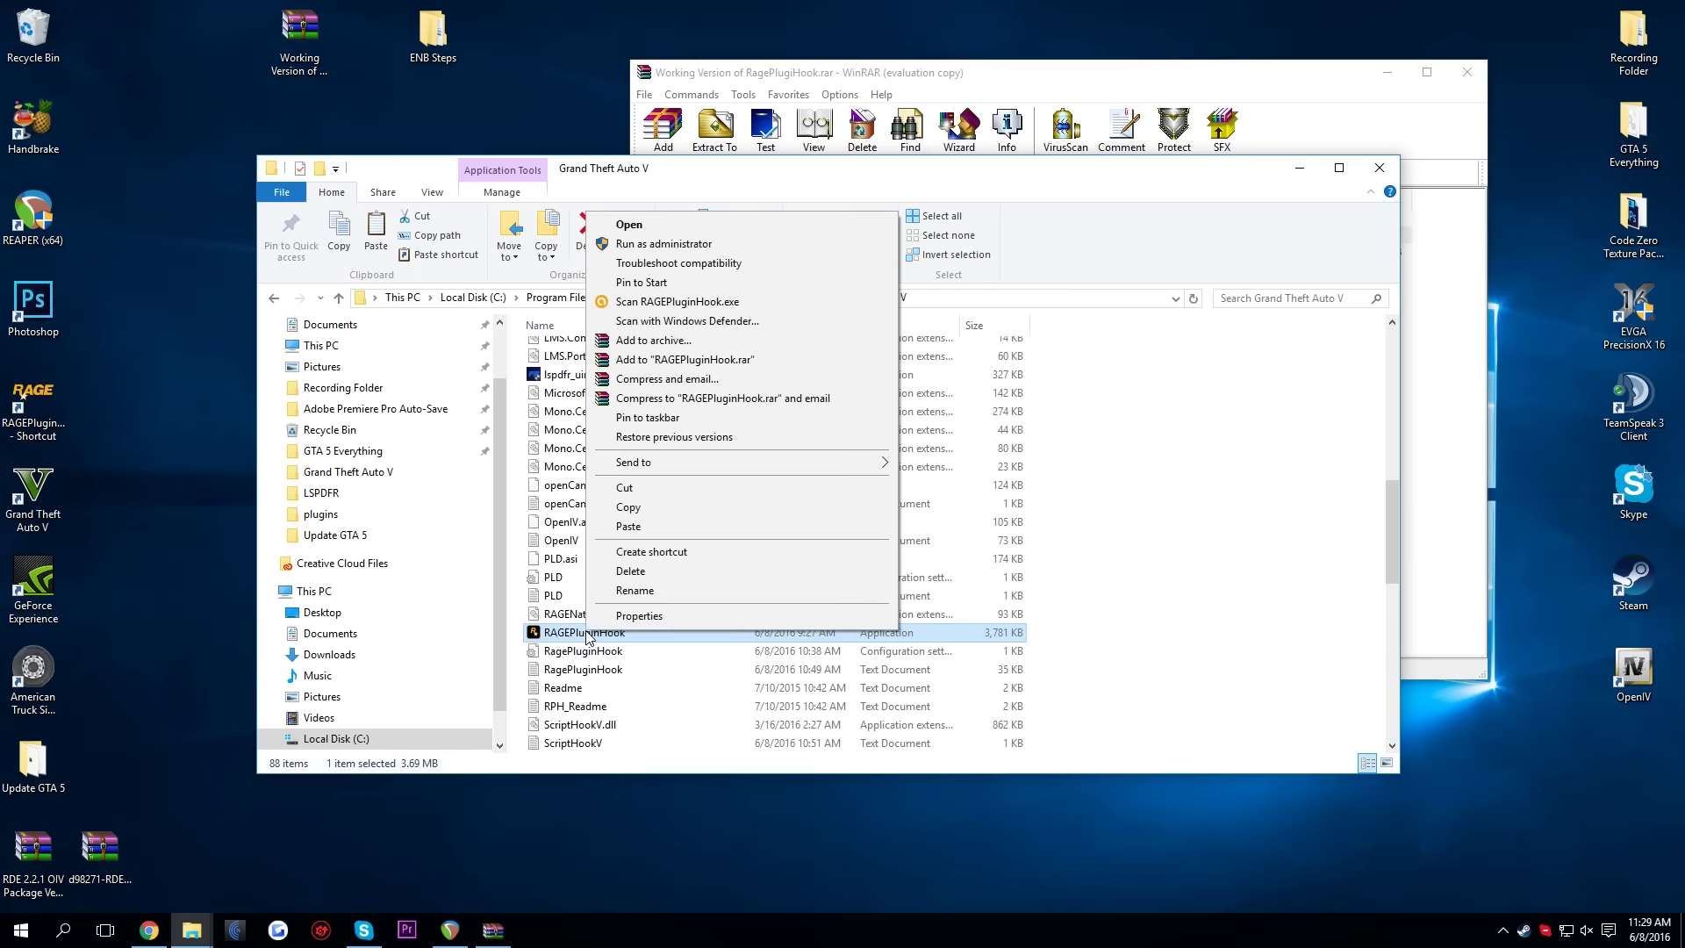
left_click(664, 244)
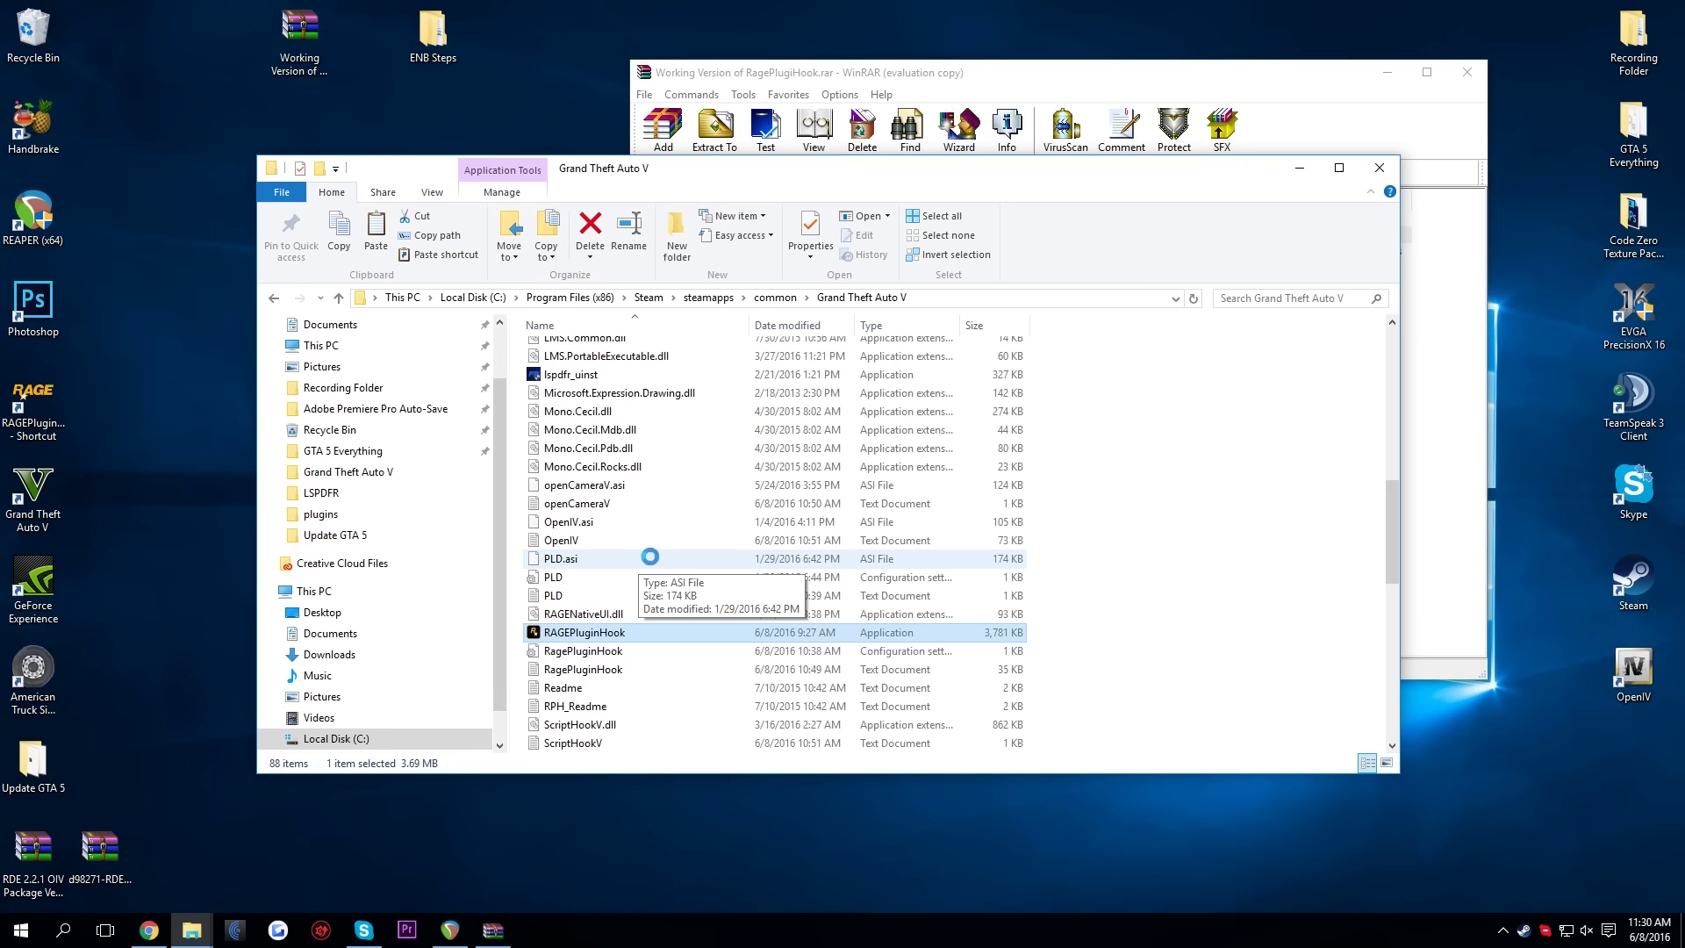
Examine the backed-up versions under Revert game version in RAGE Plugin Hook's game settings, and exit the settings window
left_click(996, 280)
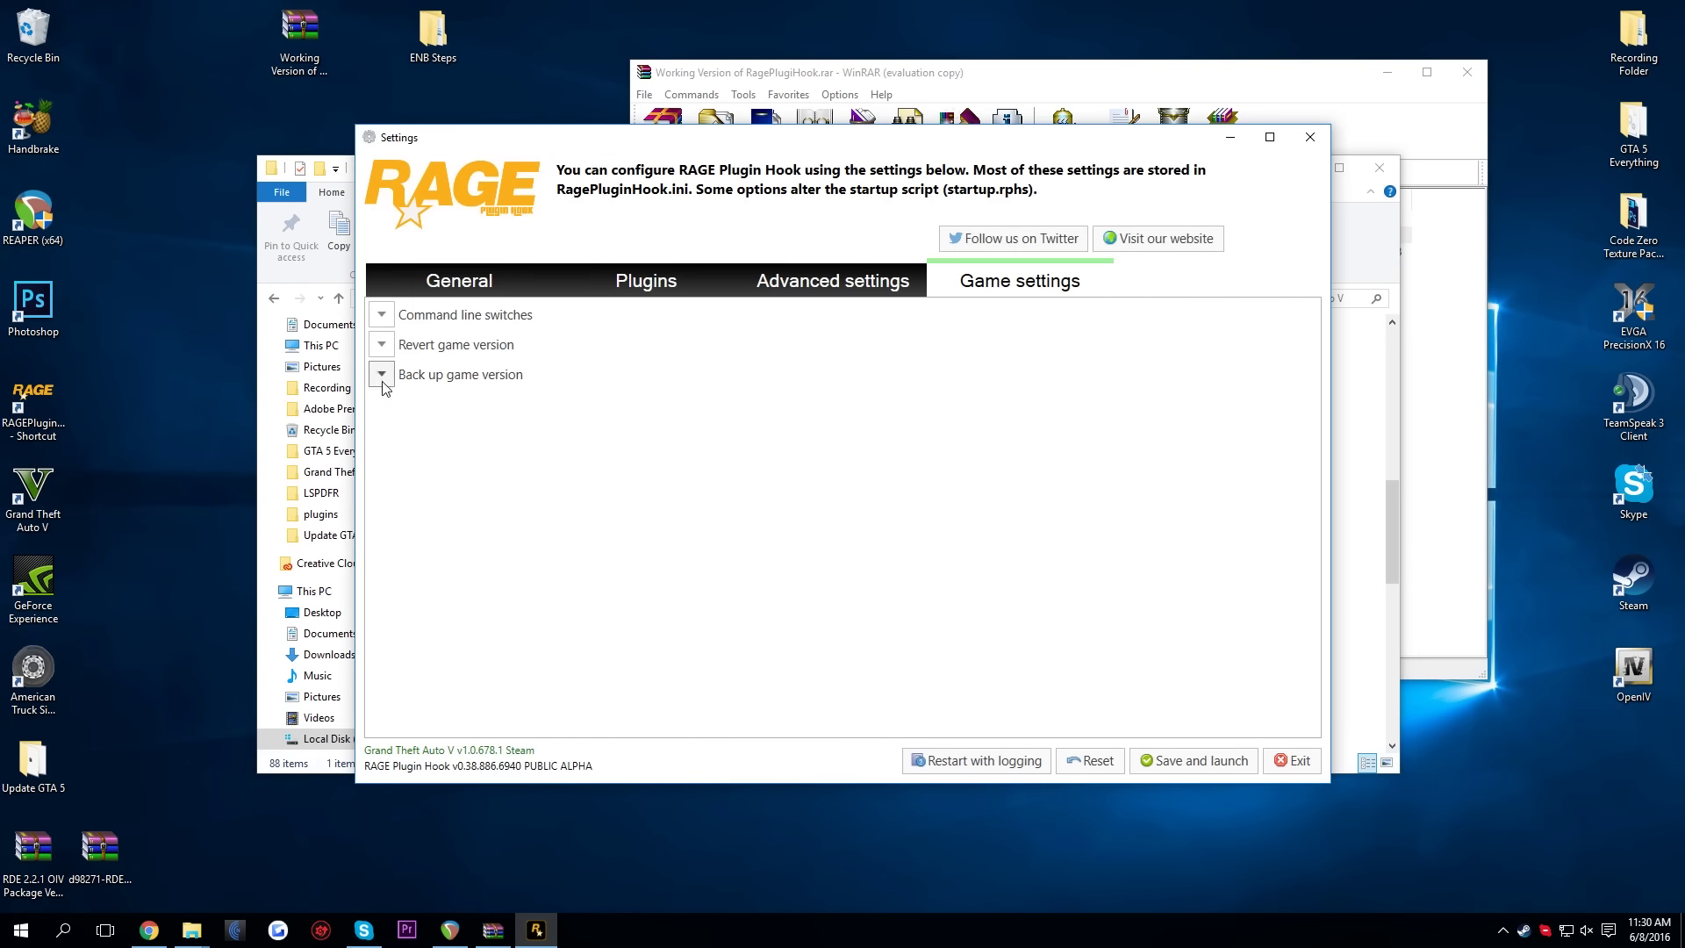
left_click(382, 345)
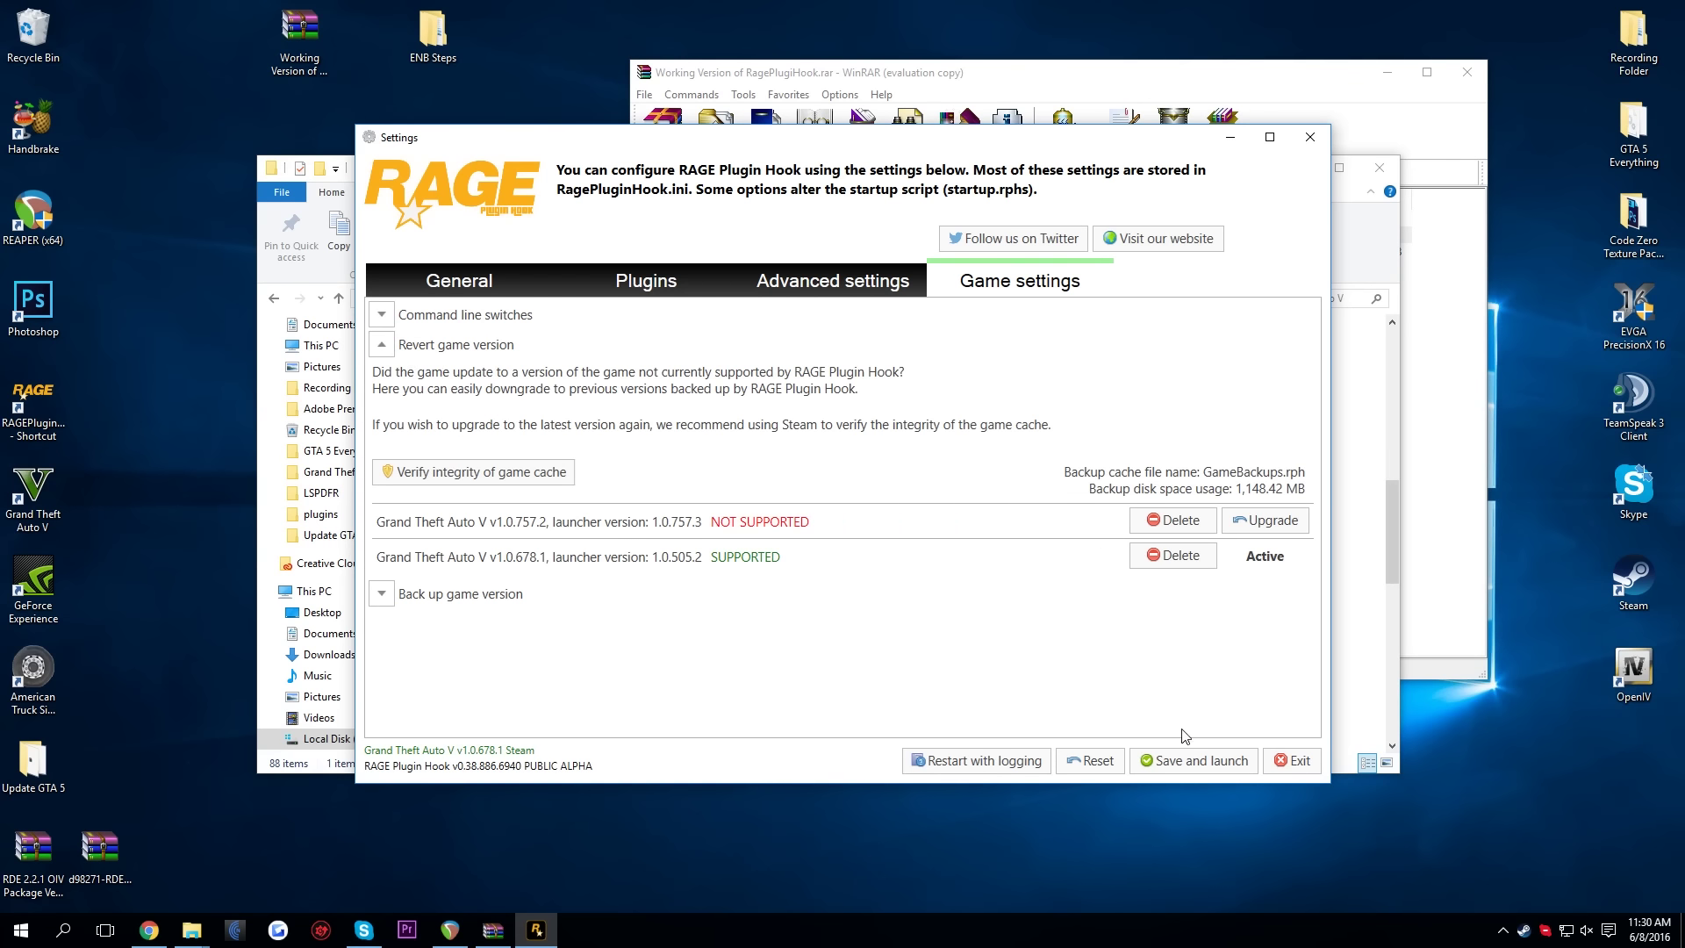
left_click(1292, 760)
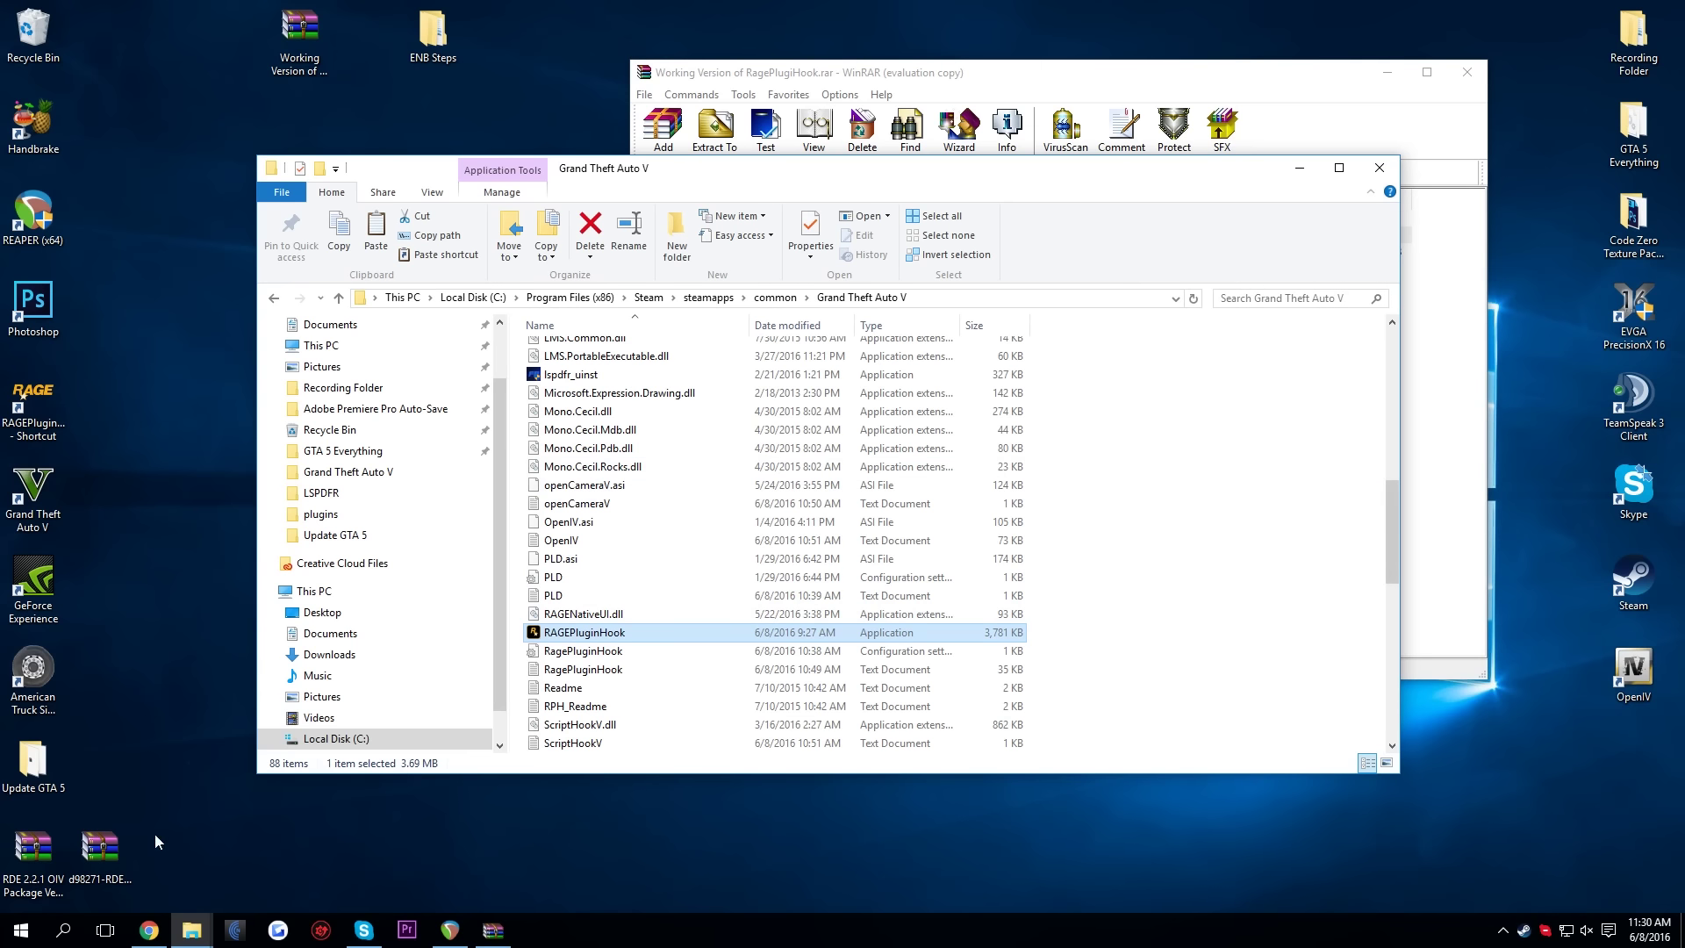
Search Windows for "programs", open Add or remove programs and move the Settings window nearer the middle of the desktop
left_click(104, 928)
left_click(105, 929)
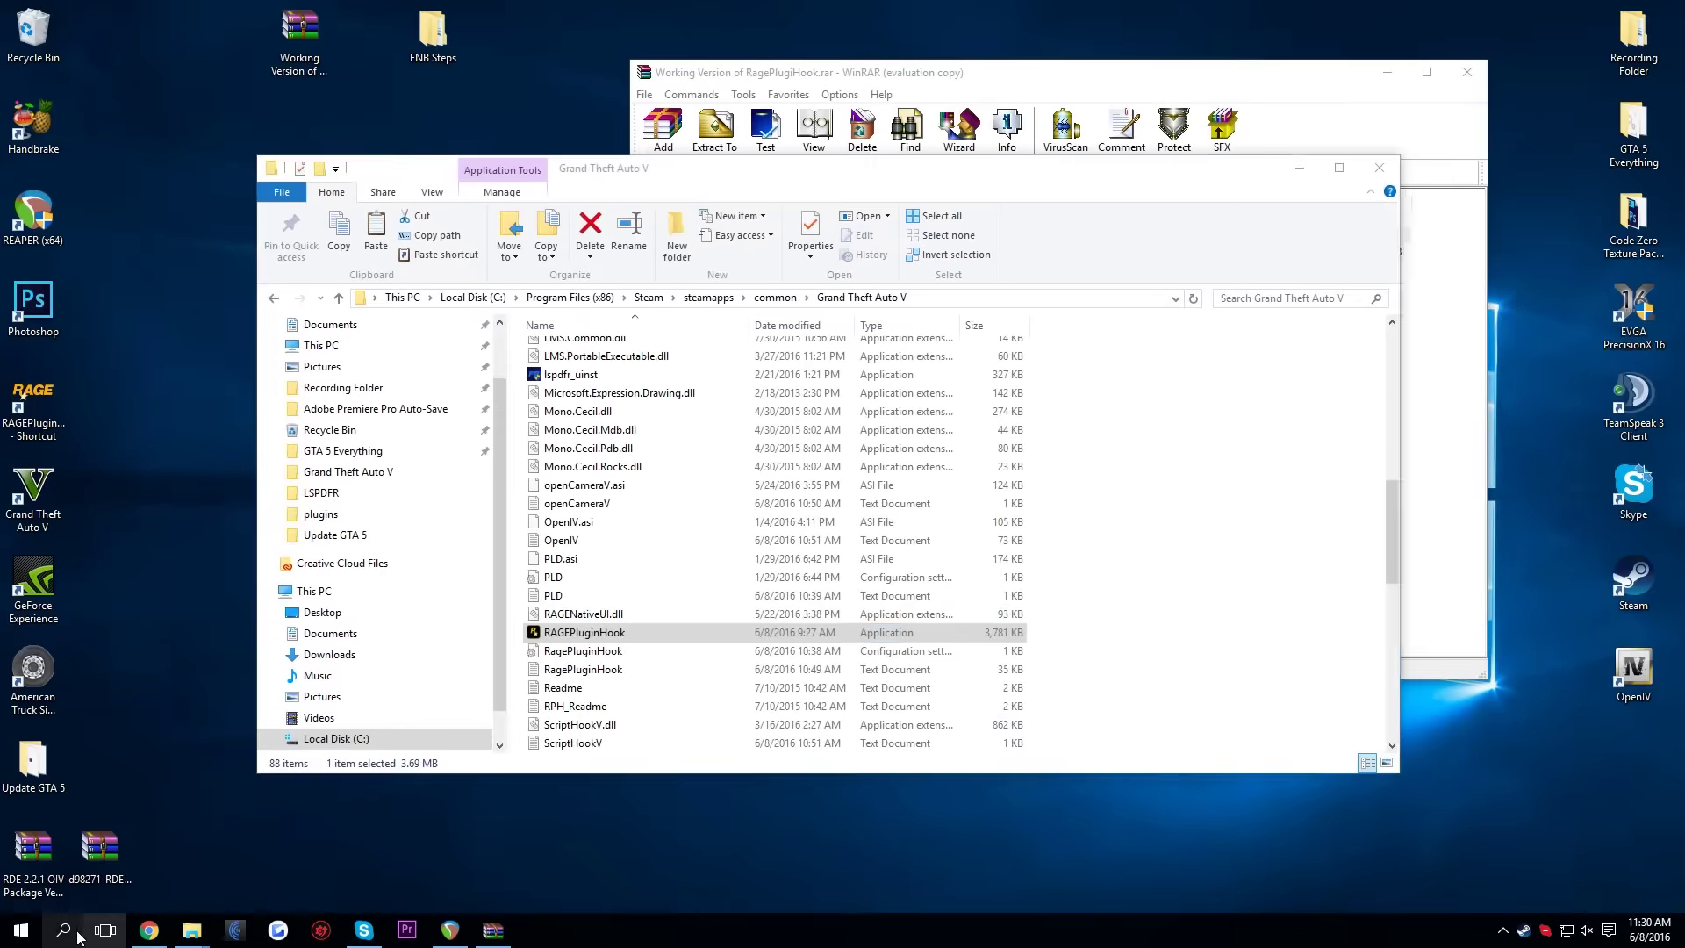
left_click(62, 932)
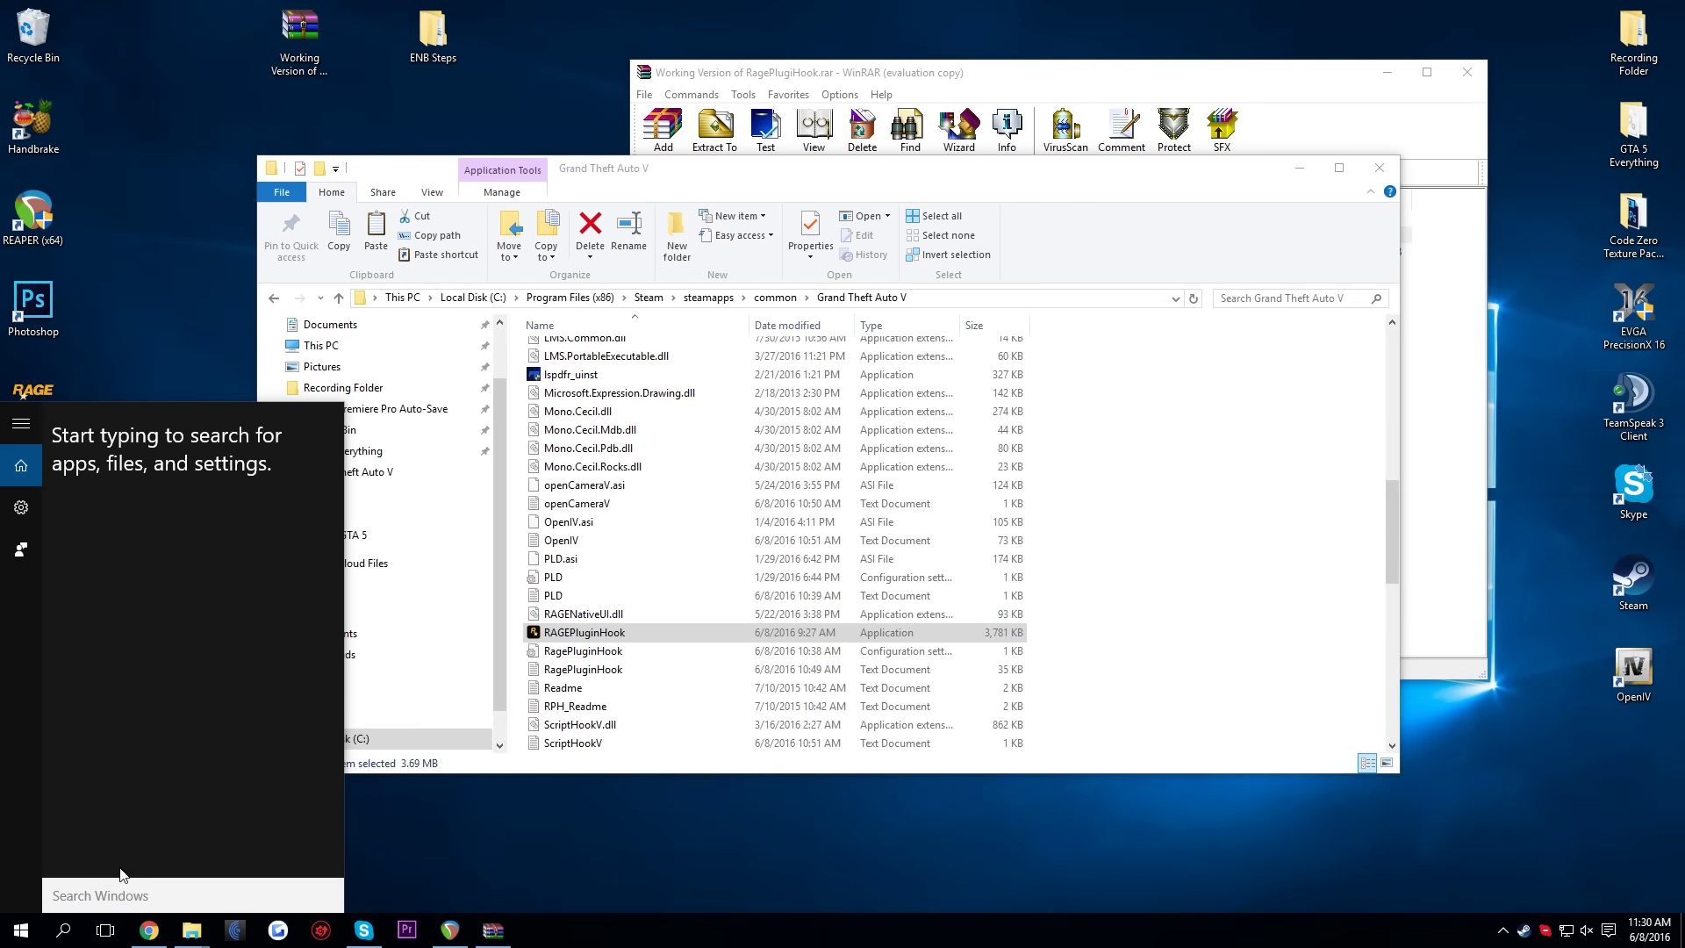
type("p")
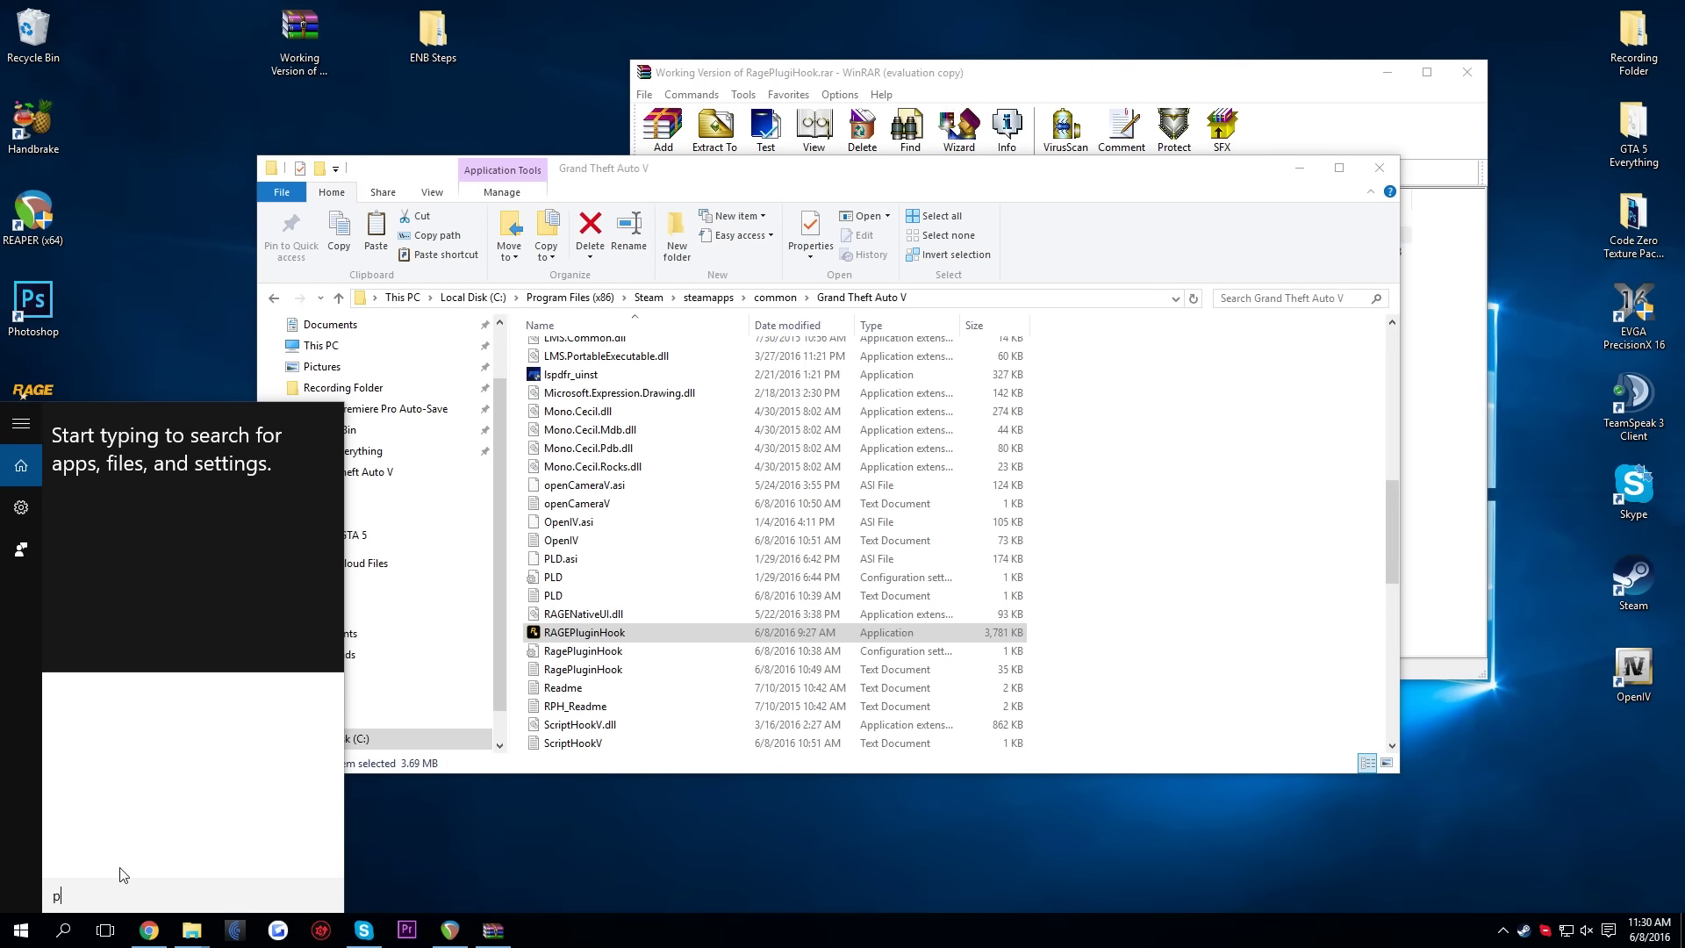
type("rograms")
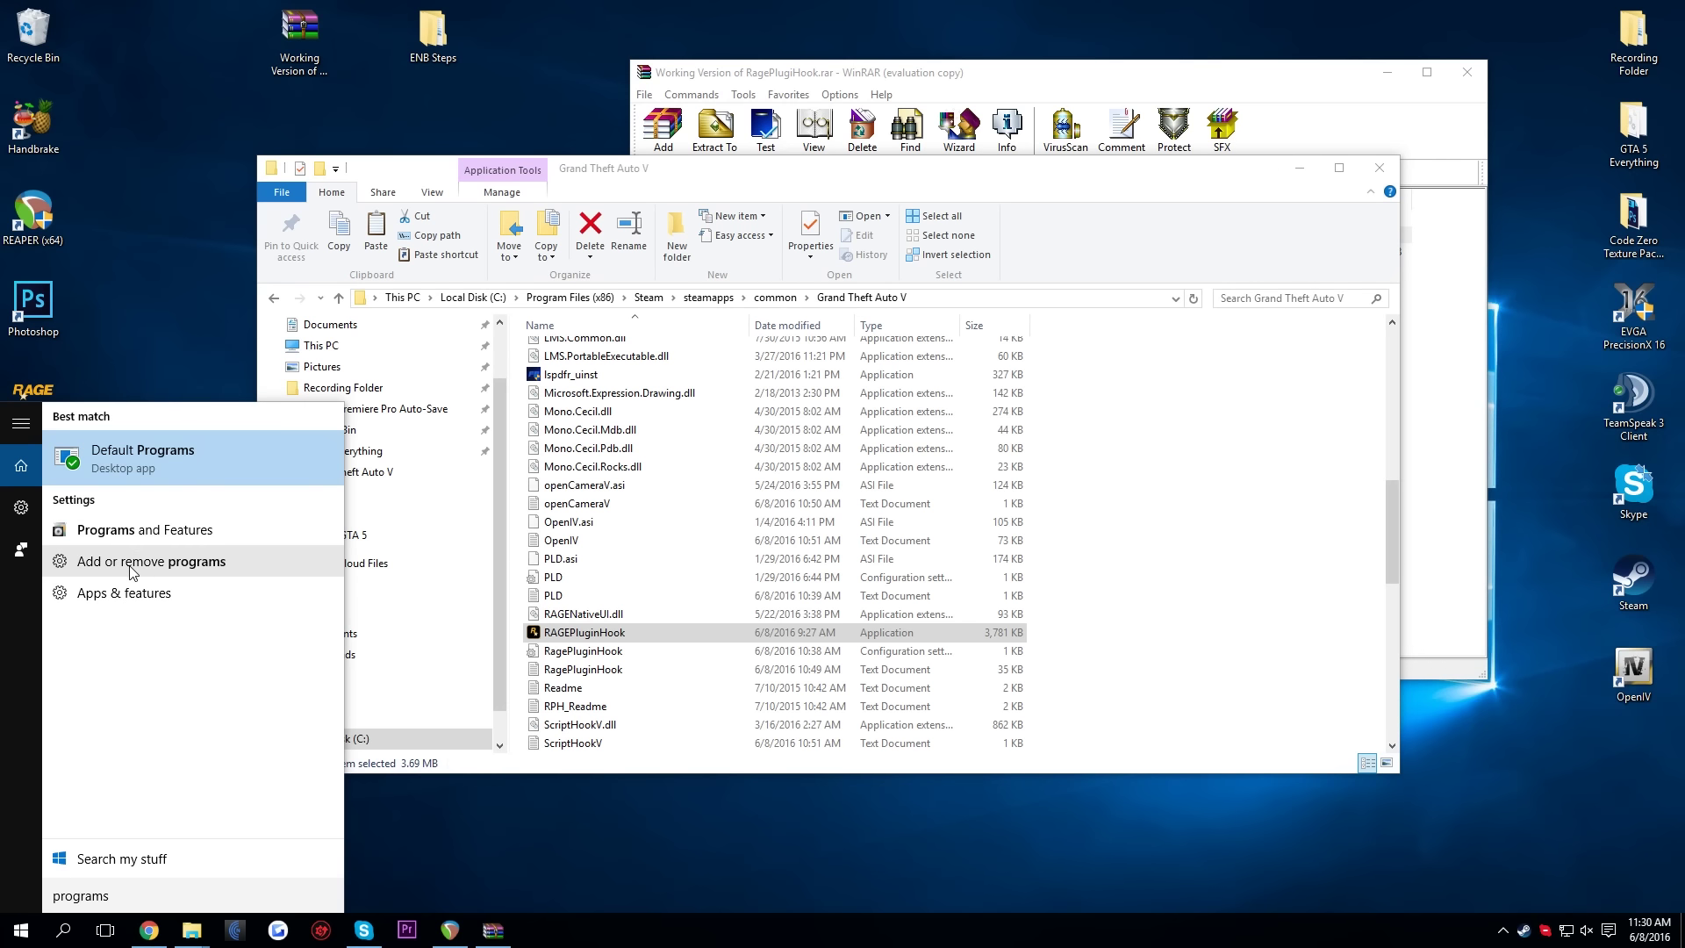
left_click(132, 566)
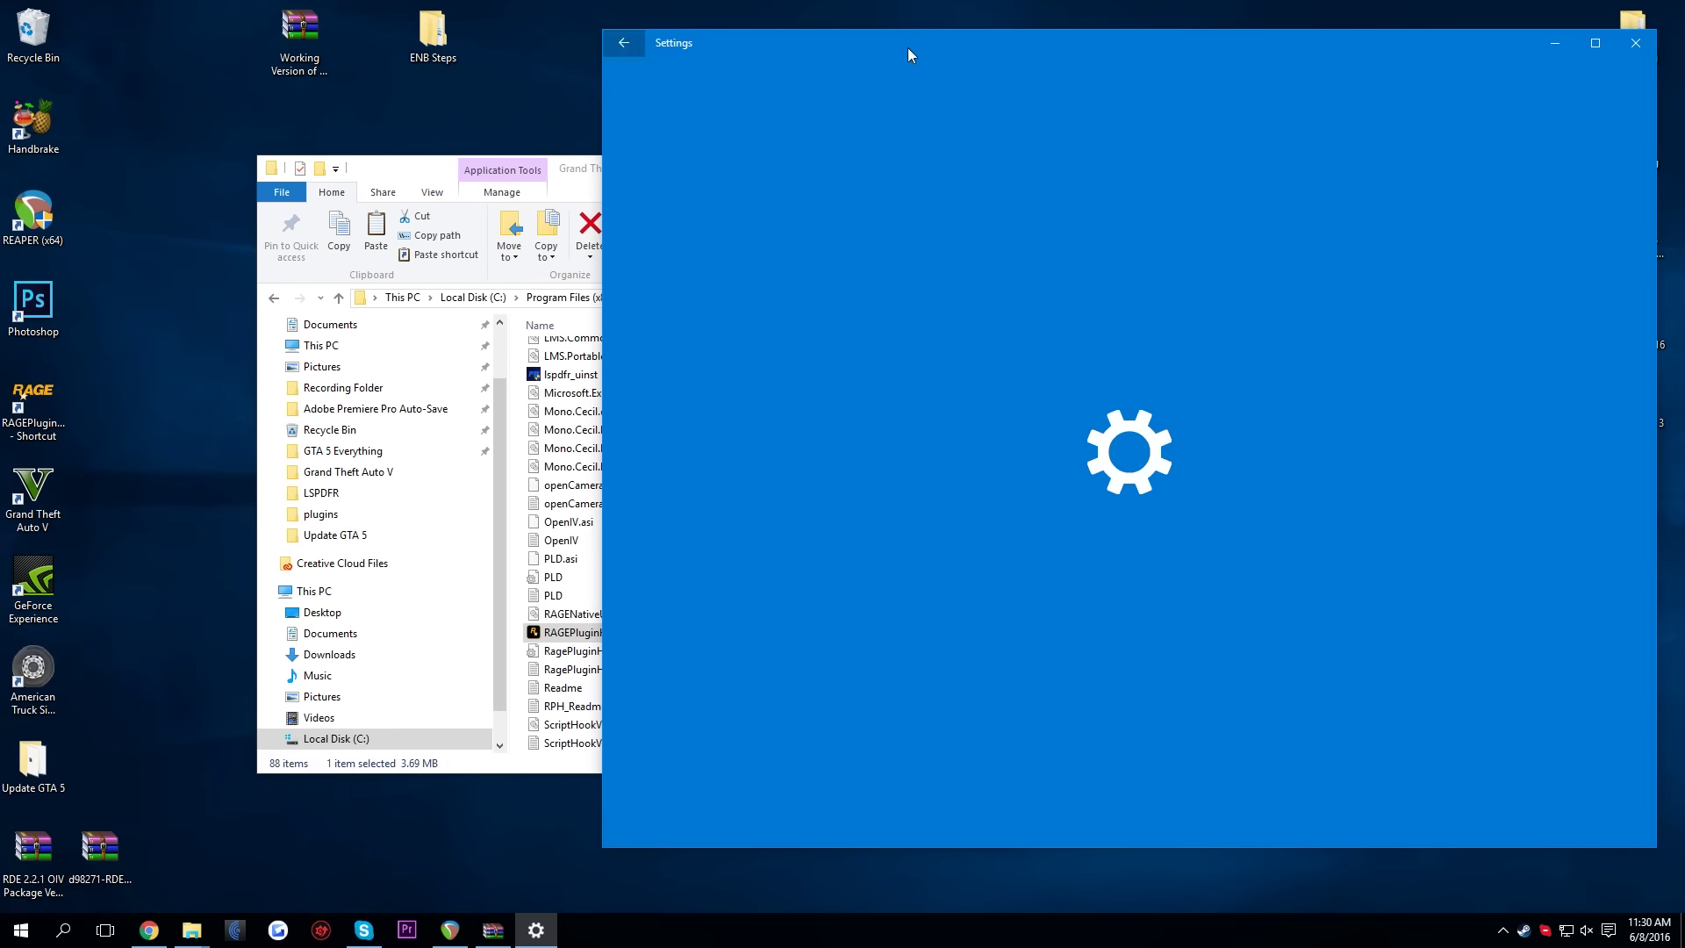
left_click_drag(908, 48, 622, 66)
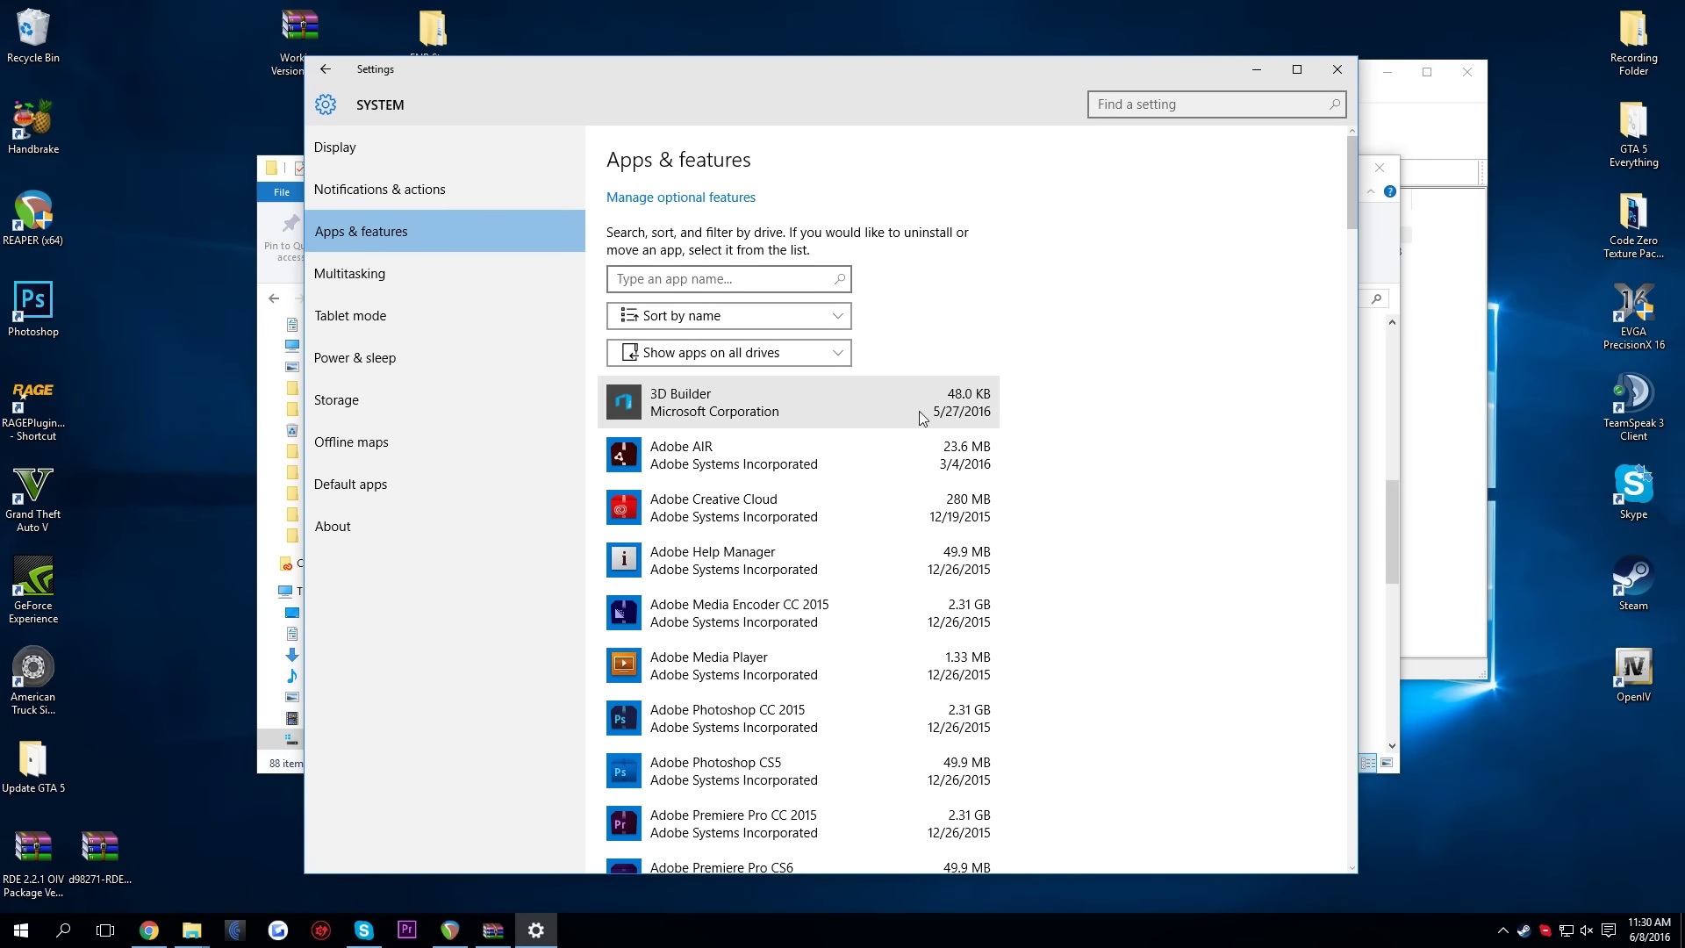
Find Rockstar Games Social Club among the installed apps, expand its uninstall options, and close Settings without uninstalling it
scroll(922, 409, "down", 10)
scroll(963, 399, "down", 17)
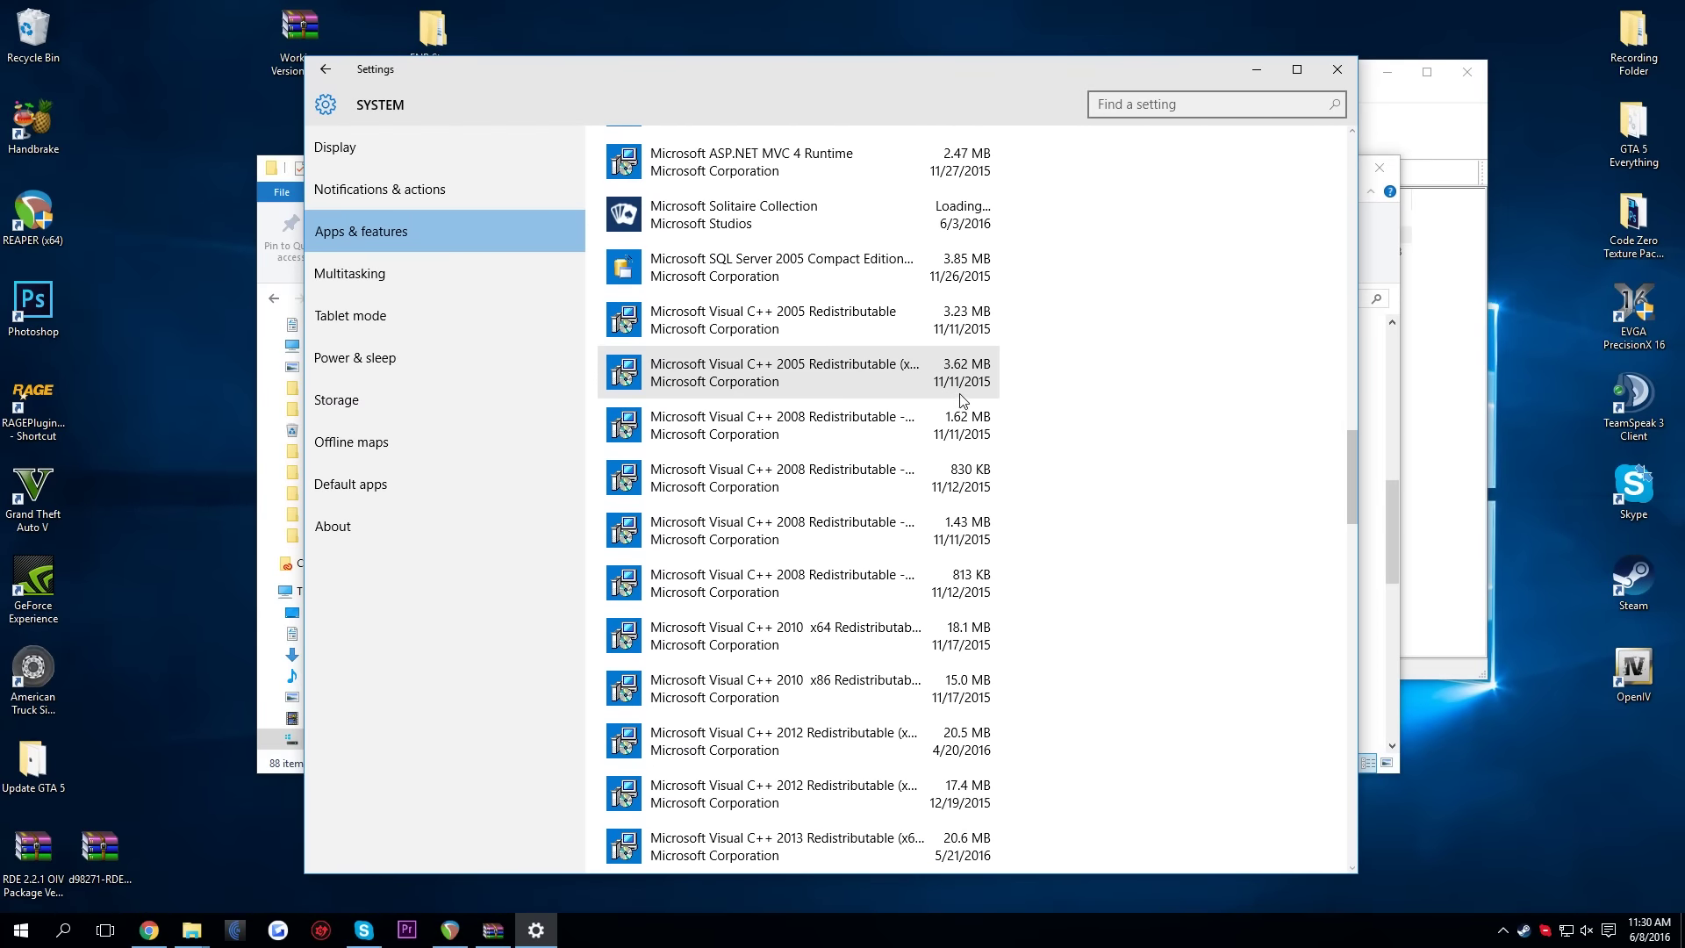
scroll(1131, 309, "up", 5)
scroll(867, 341, "up", 1)
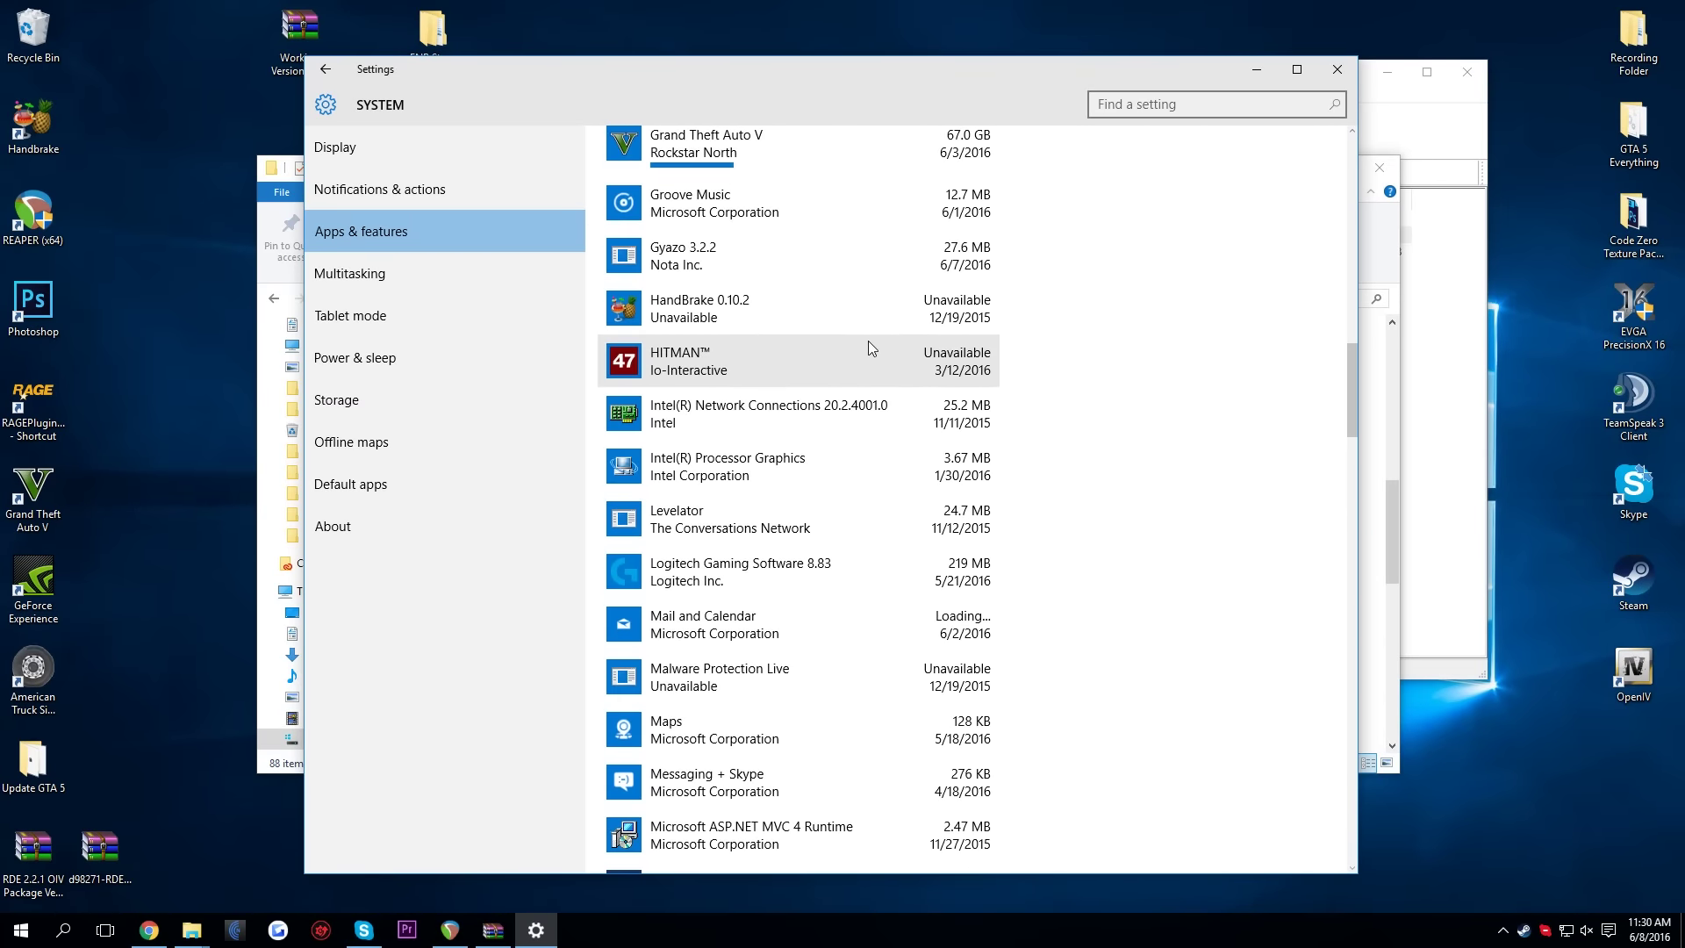
scroll(808, 374, "up", 5)
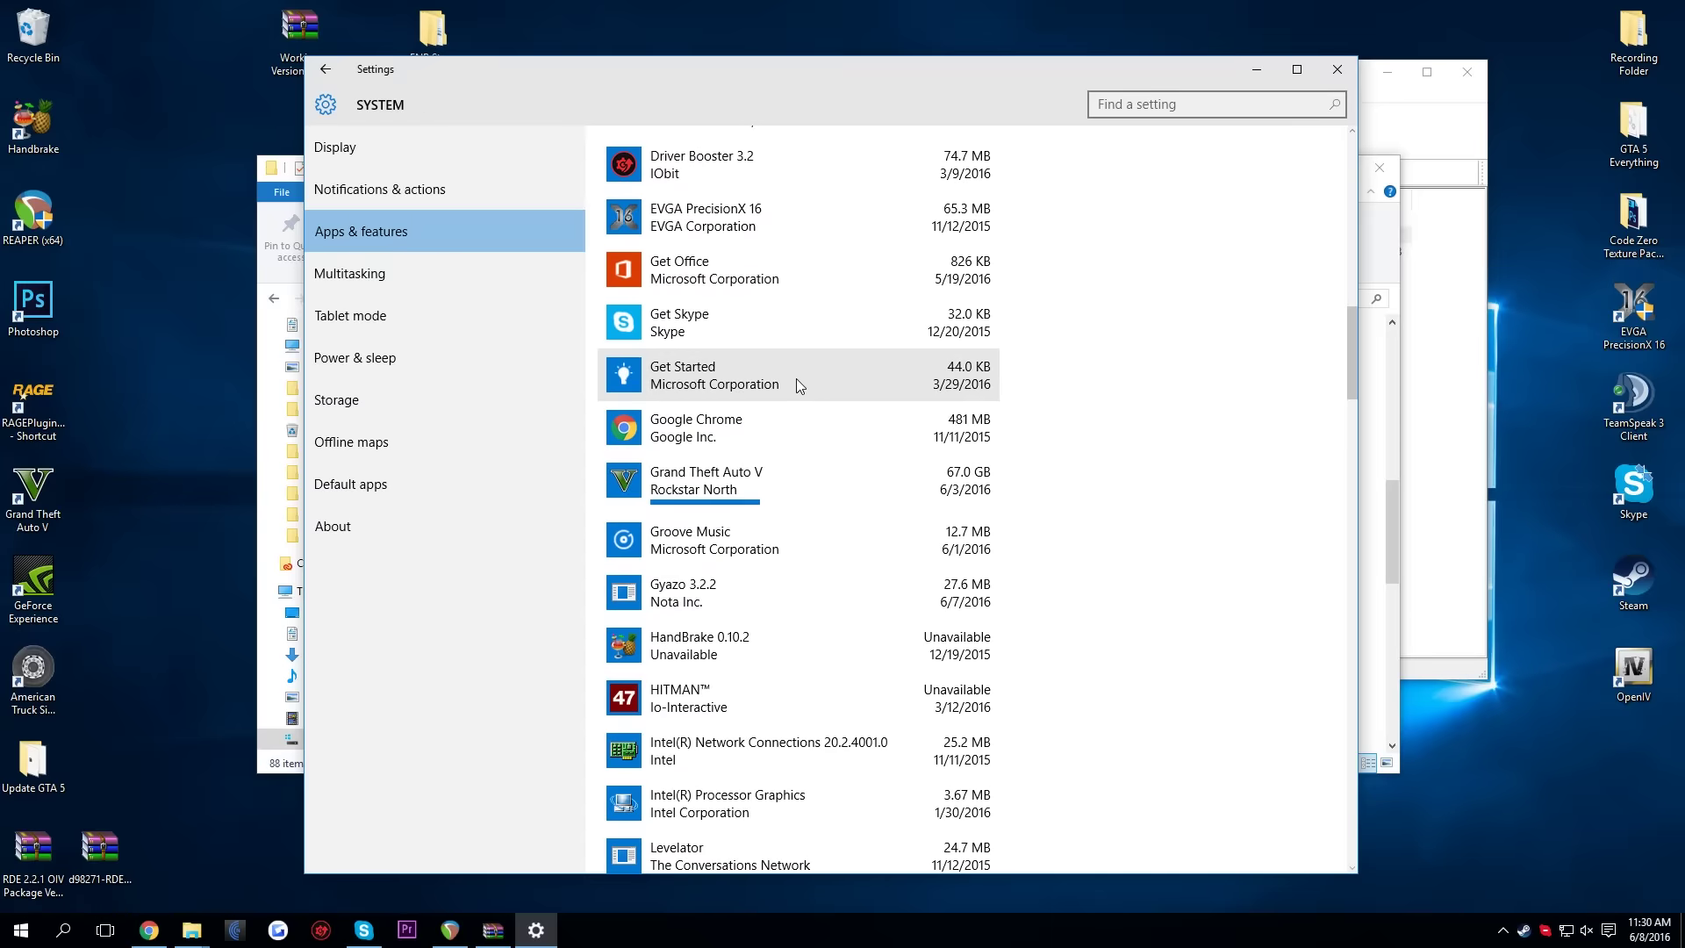
scroll(797, 377, "down", 1)
scroll(797, 378, "up", 6)
scroll(797, 384, "up", 4)
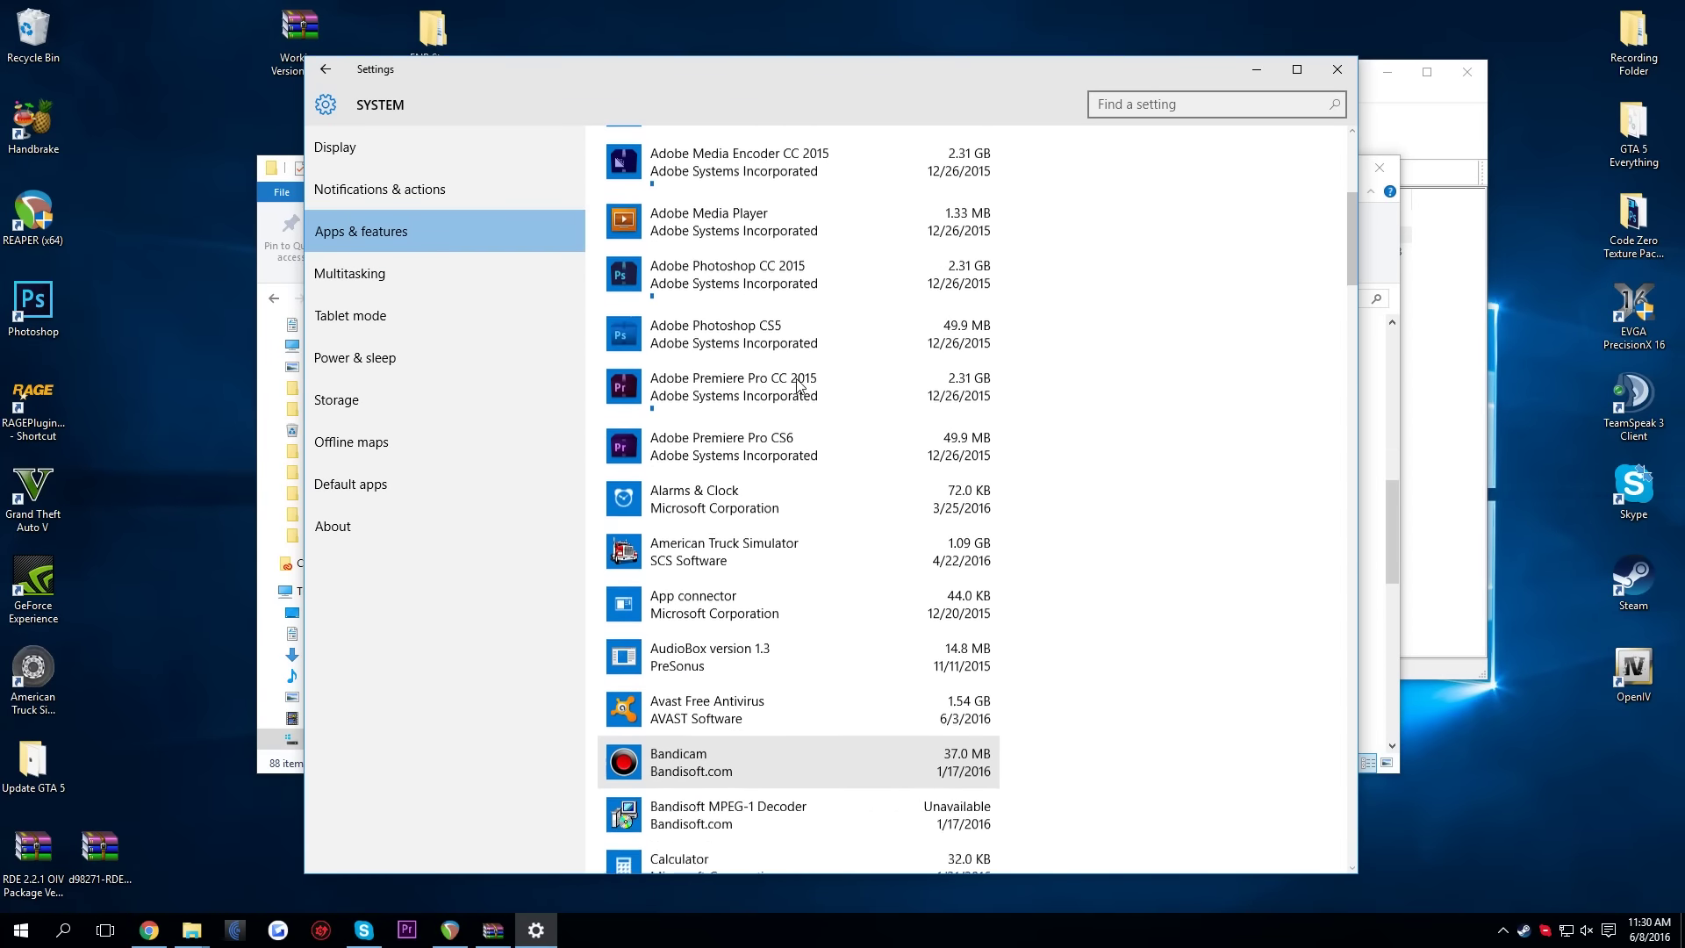
scroll(797, 383, "down", 18)
scroll(797, 384, "down", 20)
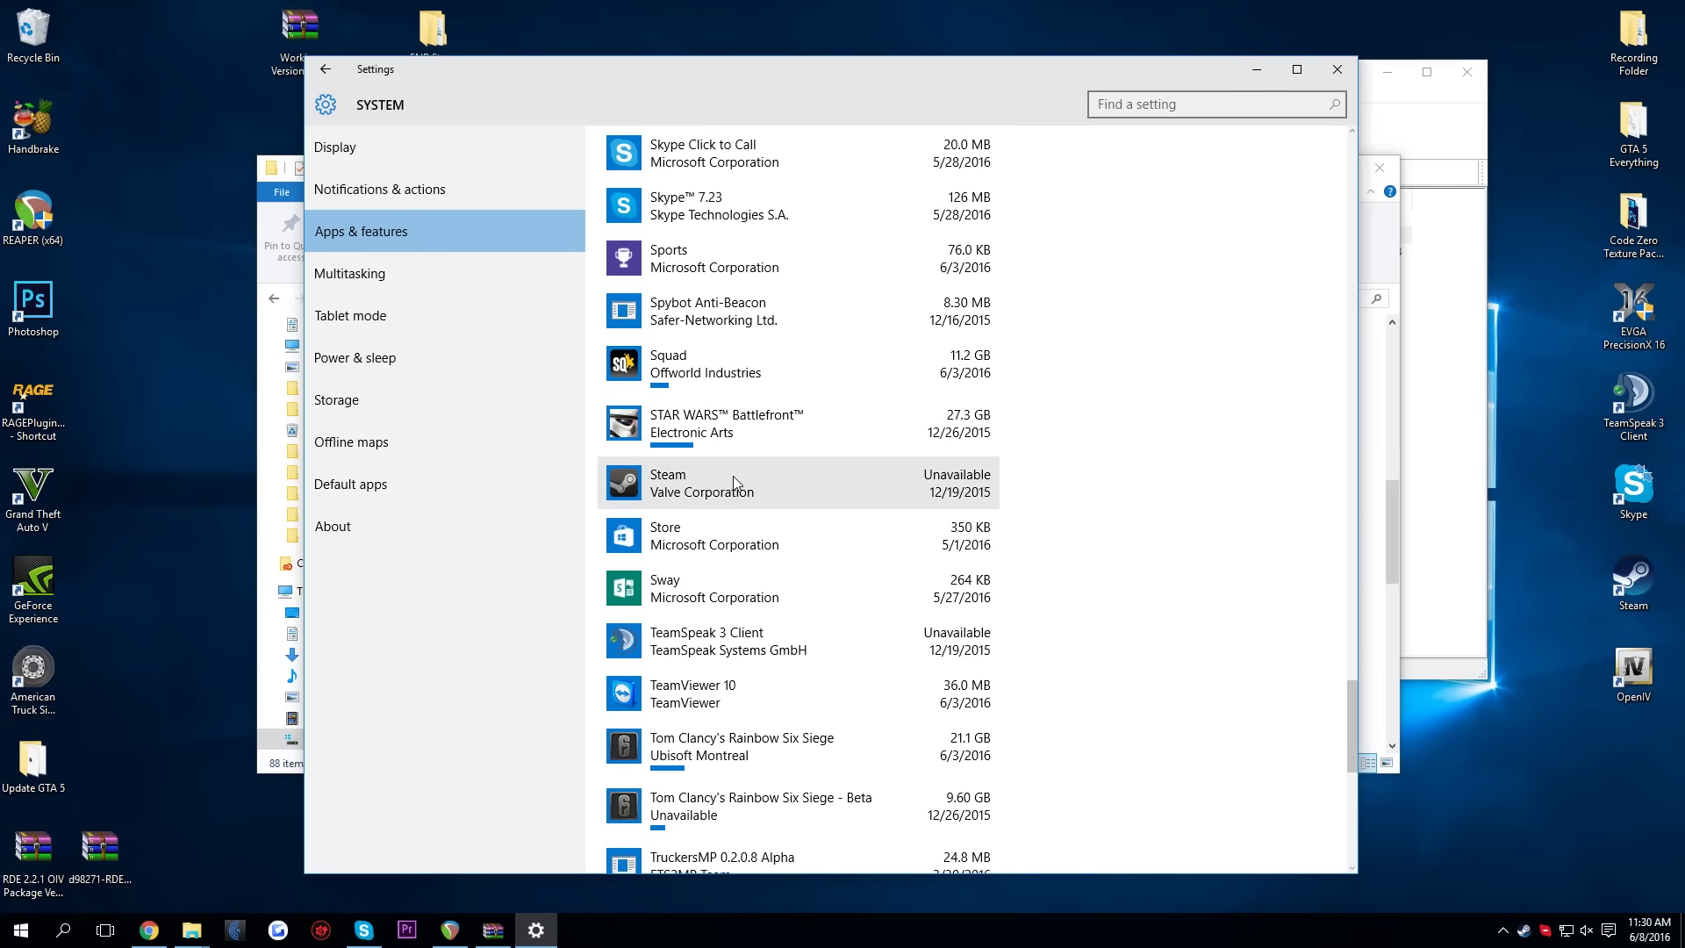
scroll(716, 482, "up", 3)
scroll(721, 445, "up", 2)
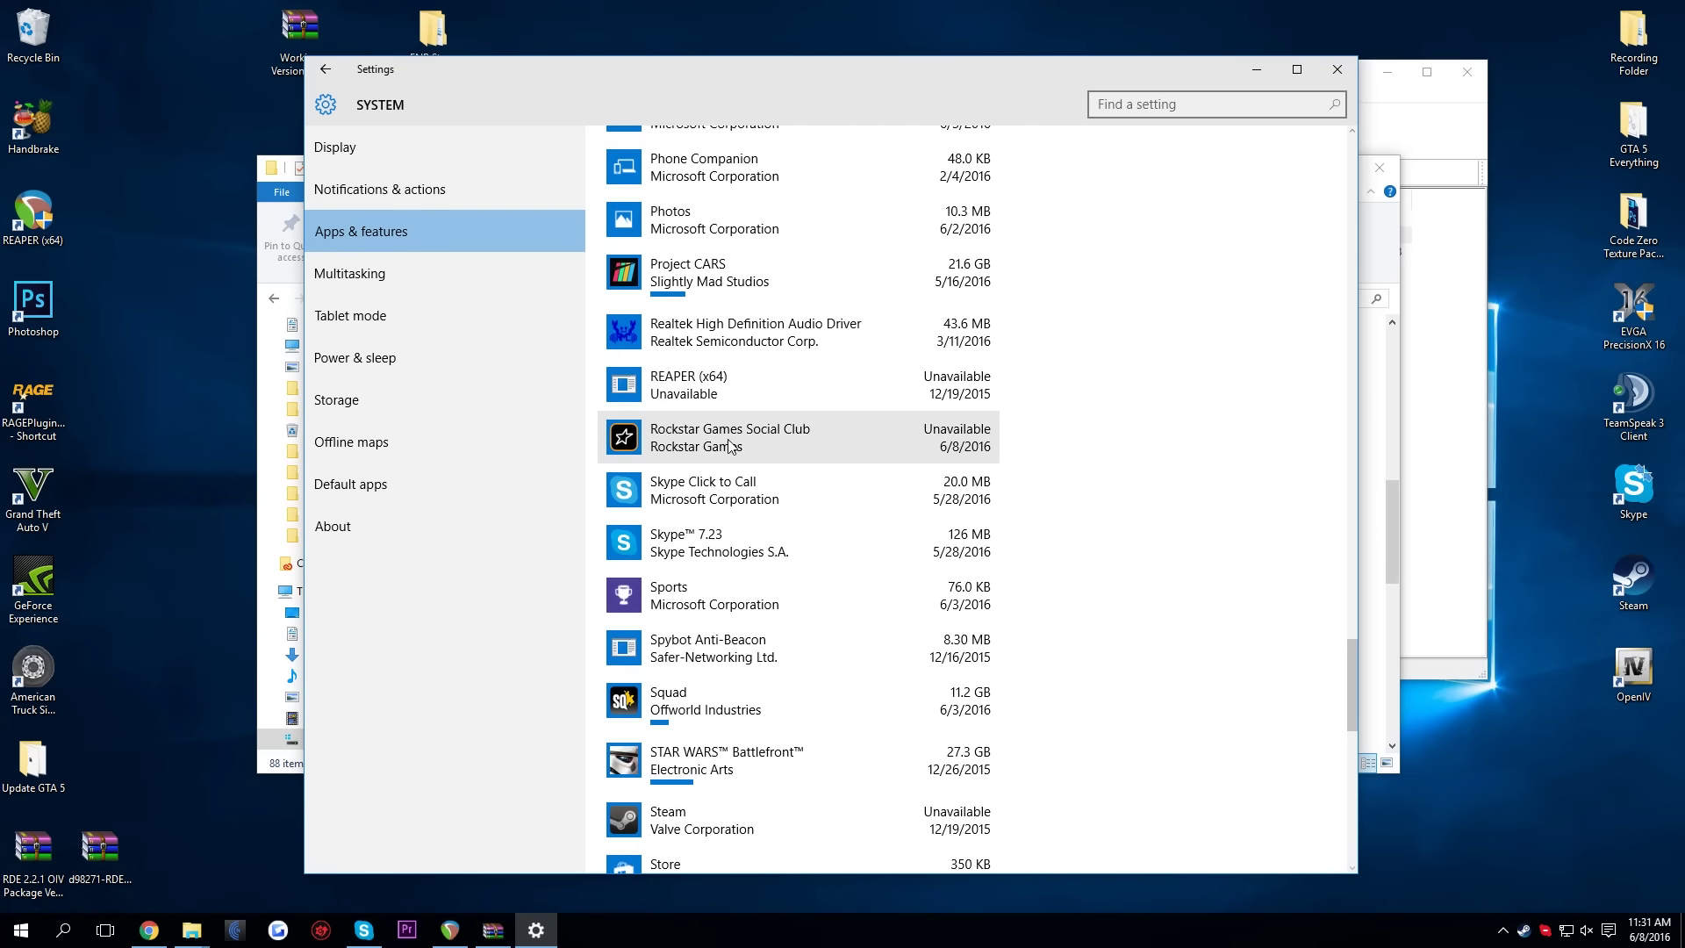
left_click(728, 442)
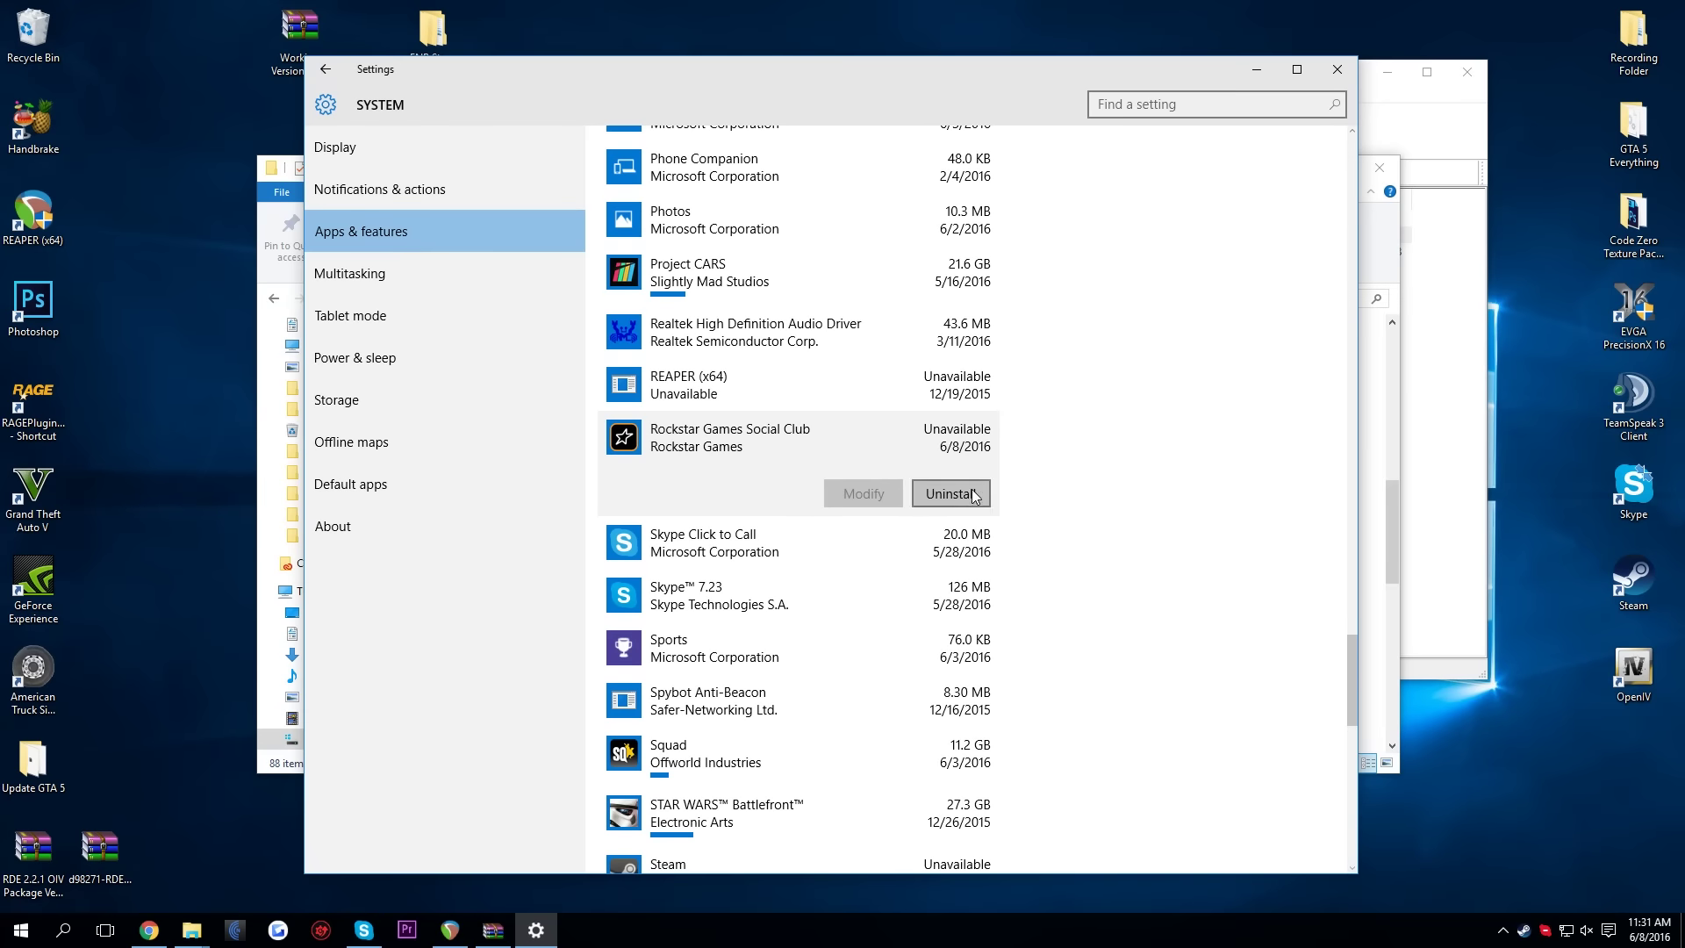
left_click(1339, 70)
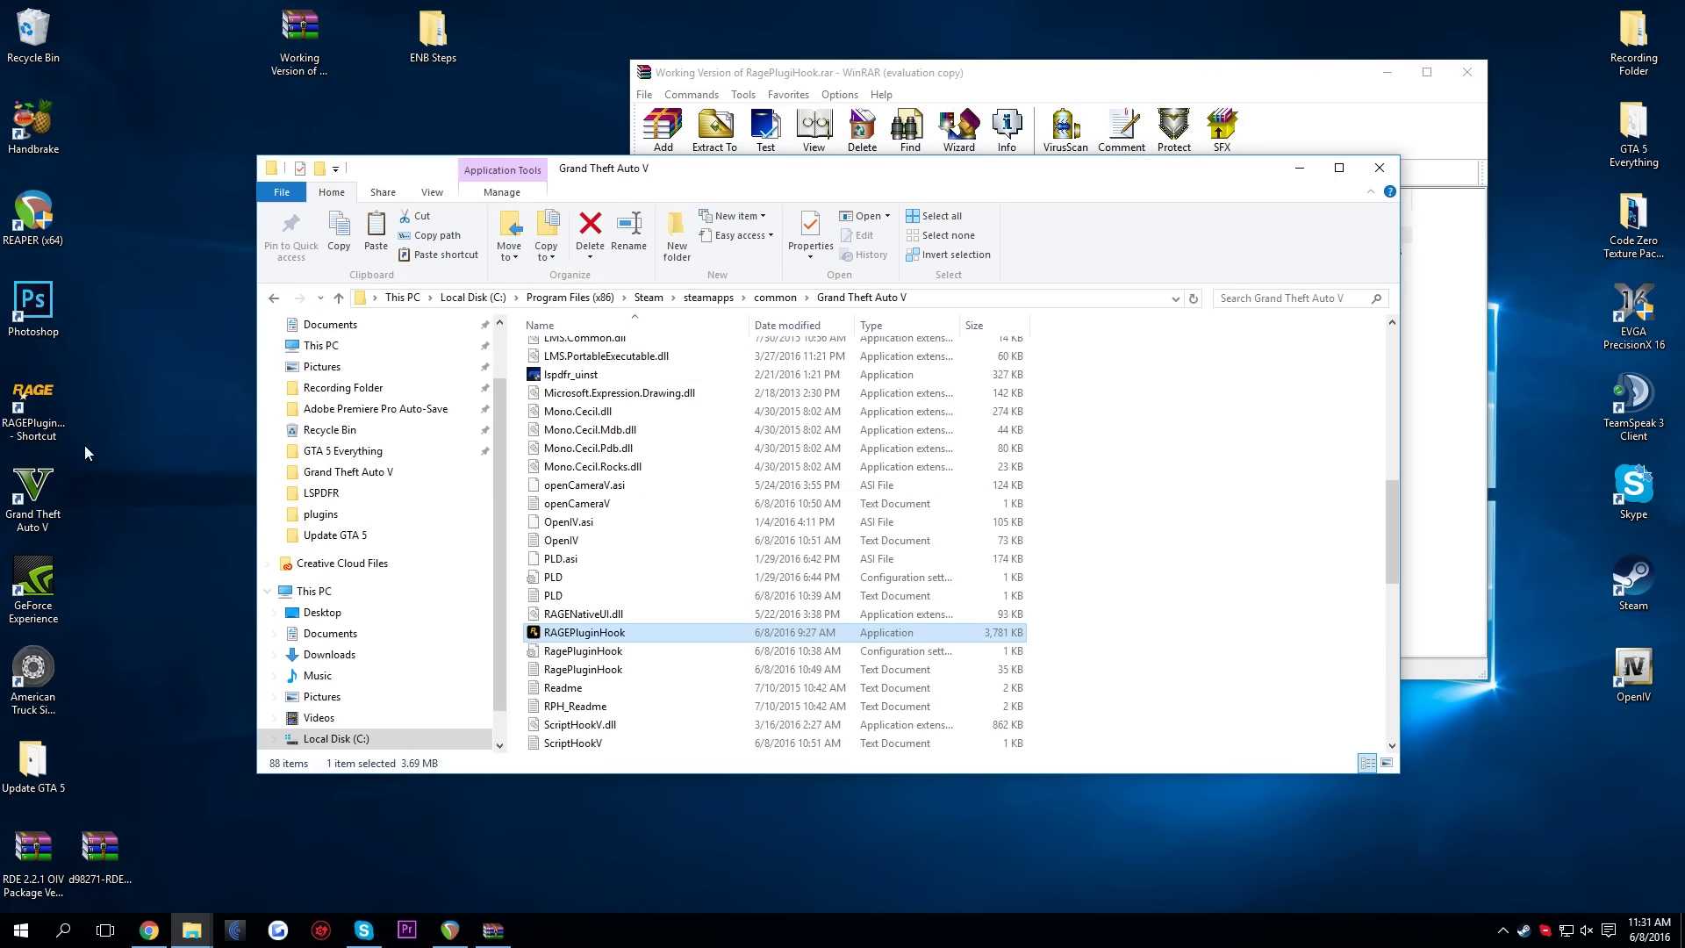
Reopen "Working Version of RagePlugiHook.rar" from the desktop, select Social-Club-v1.1.7.8-Setup.exe and dismiss the licence reminder
double_click(299, 35)
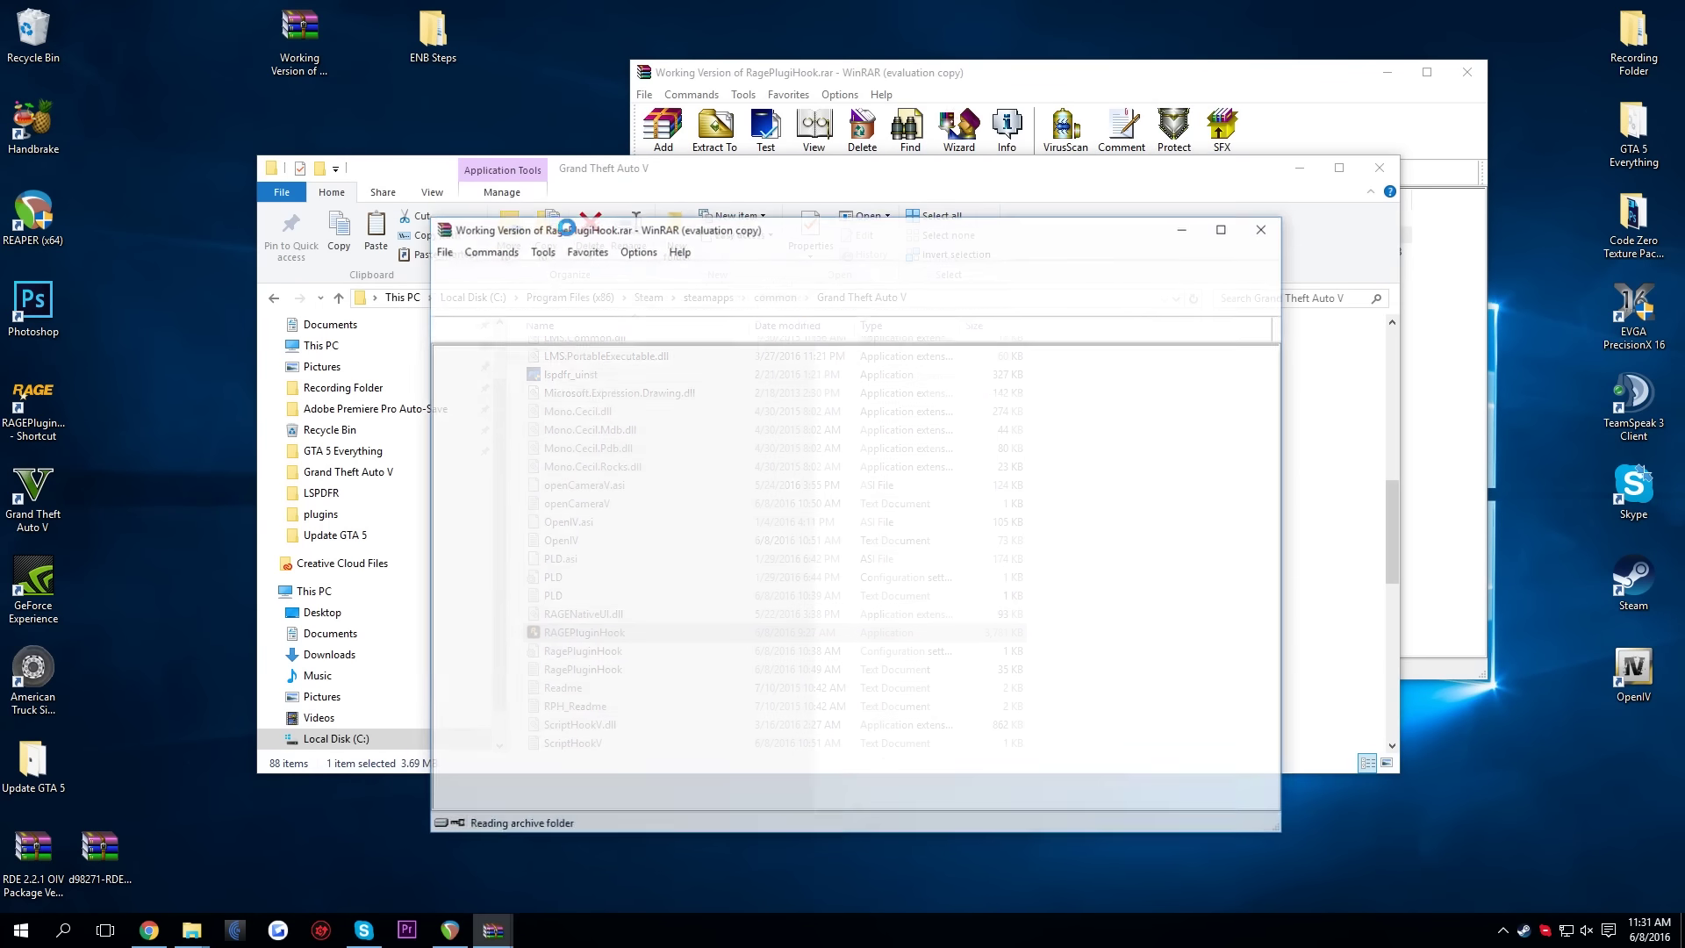
double_click(545, 397)
left_click(517, 408)
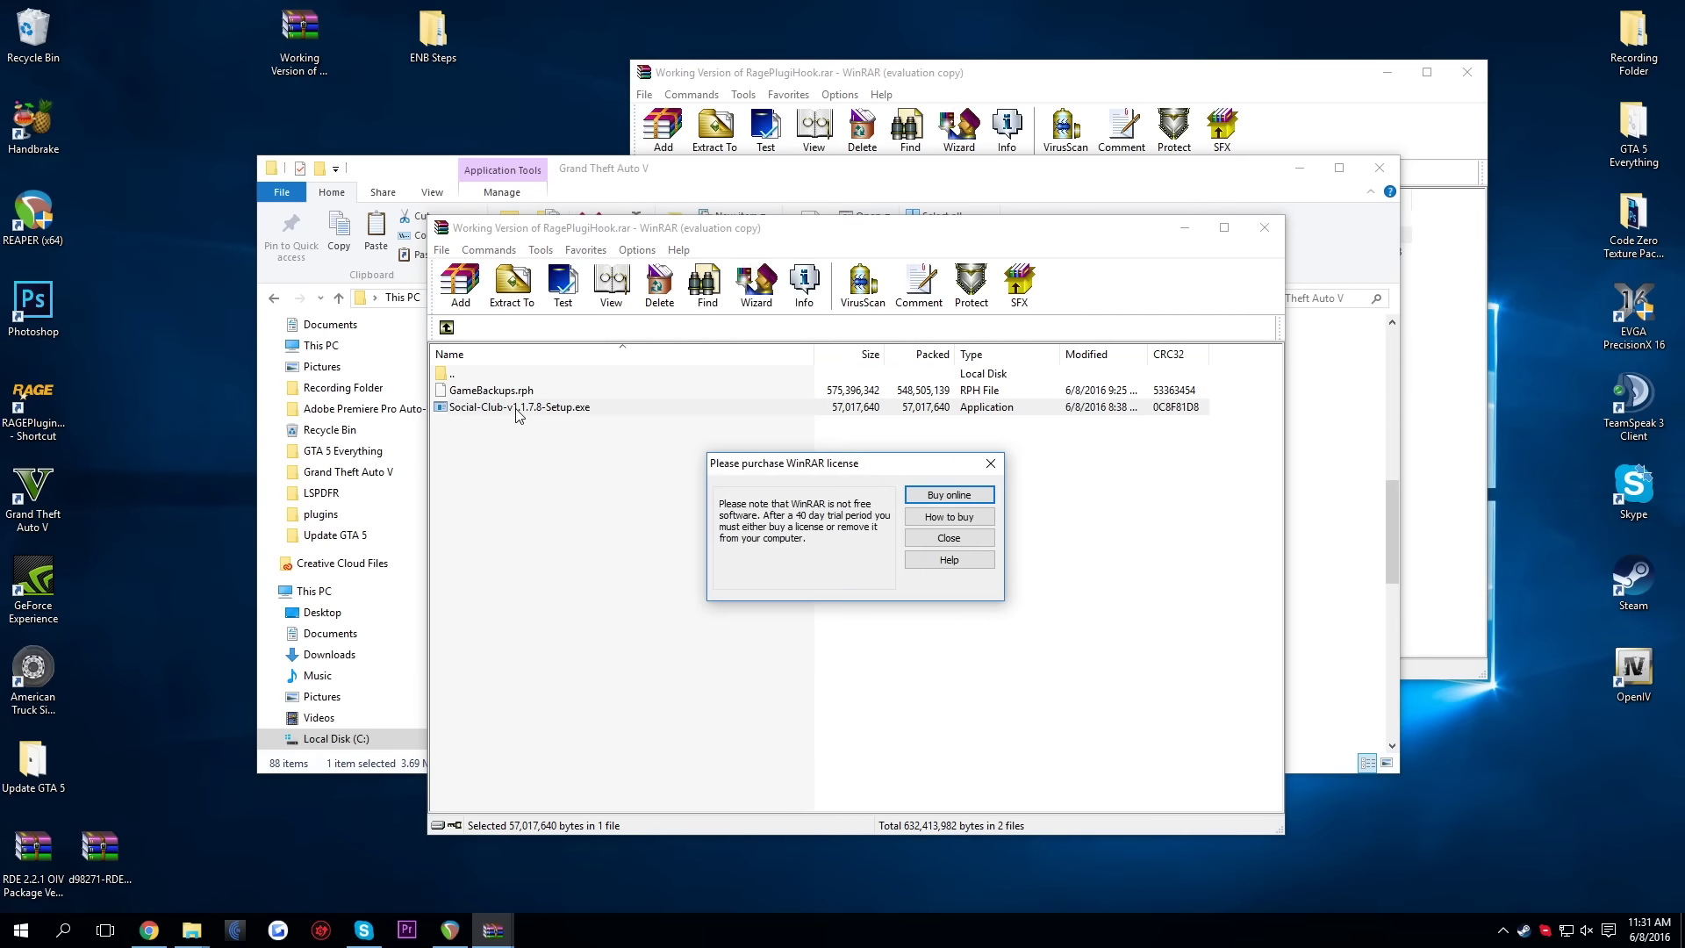
left_click(951, 538)
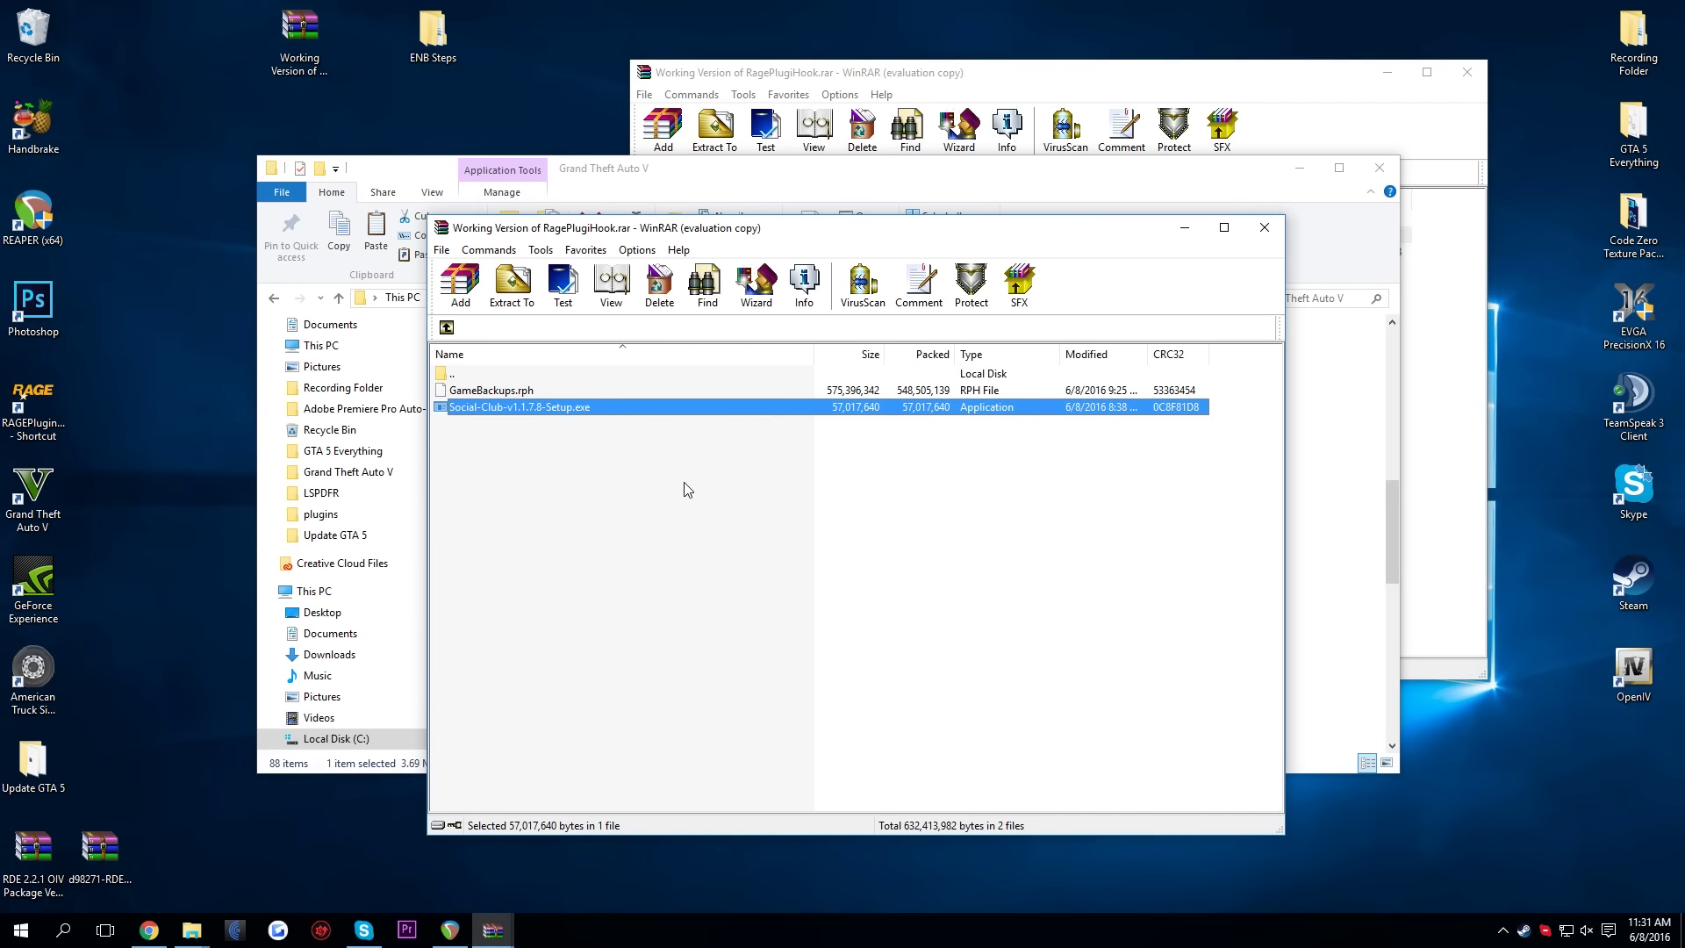
Close both archive windows and the Grand Theft Auto V folder to clear the desktop
left_click(685, 489)
left_click(1265, 227)
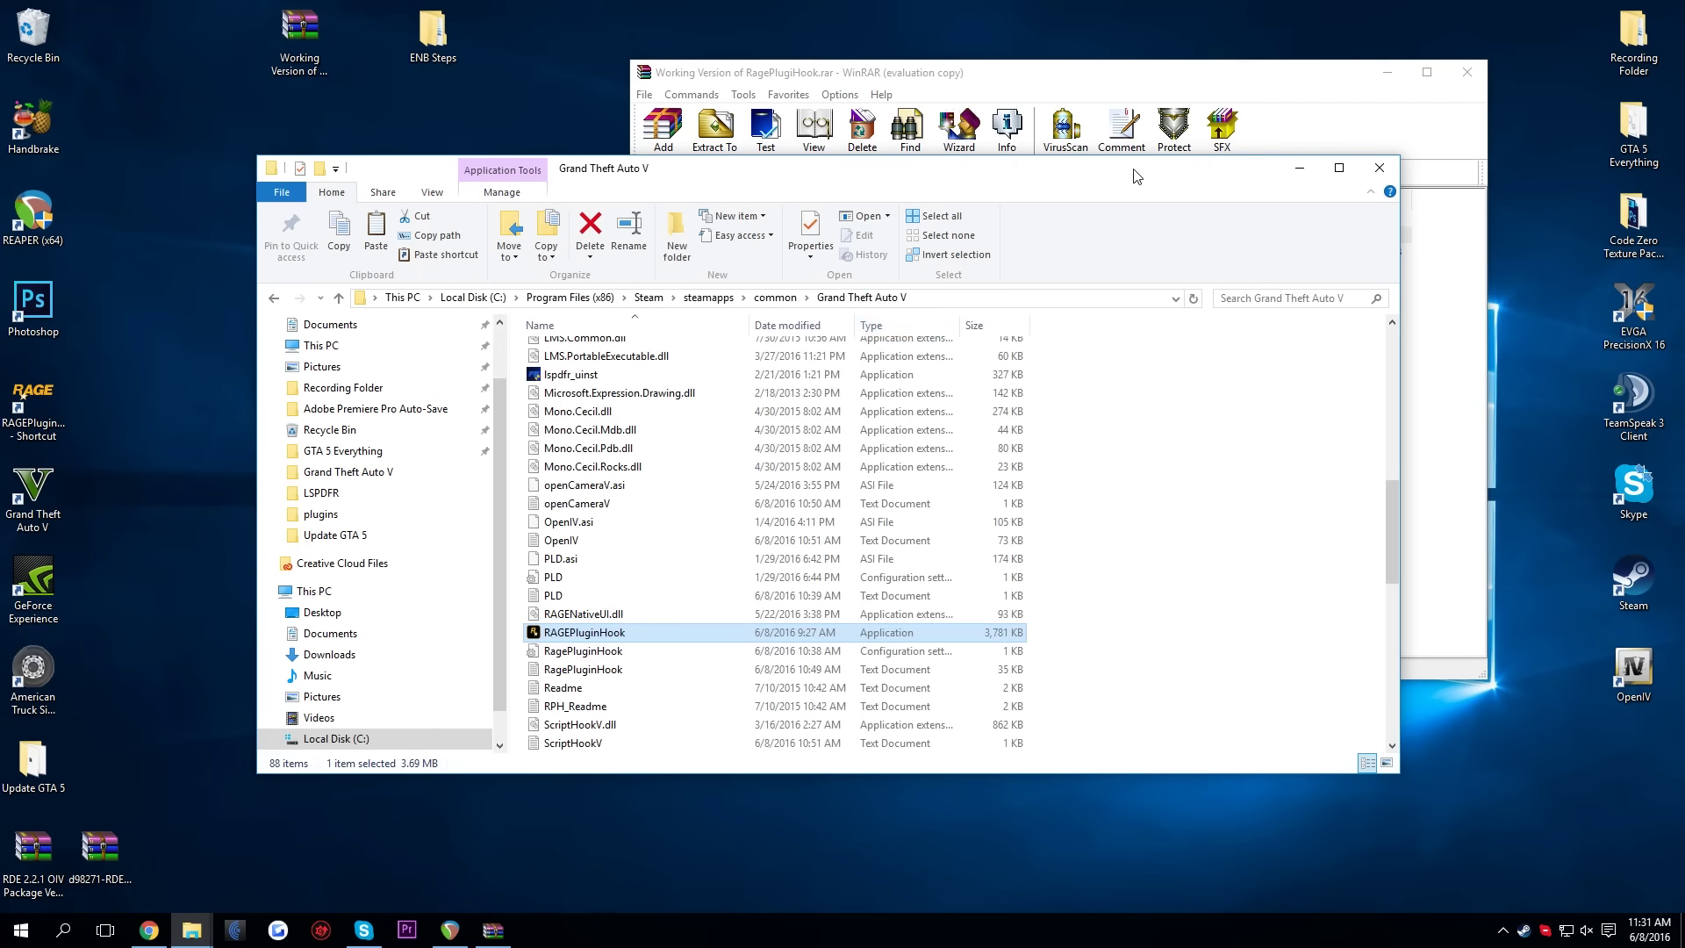
left_click(1380, 167)
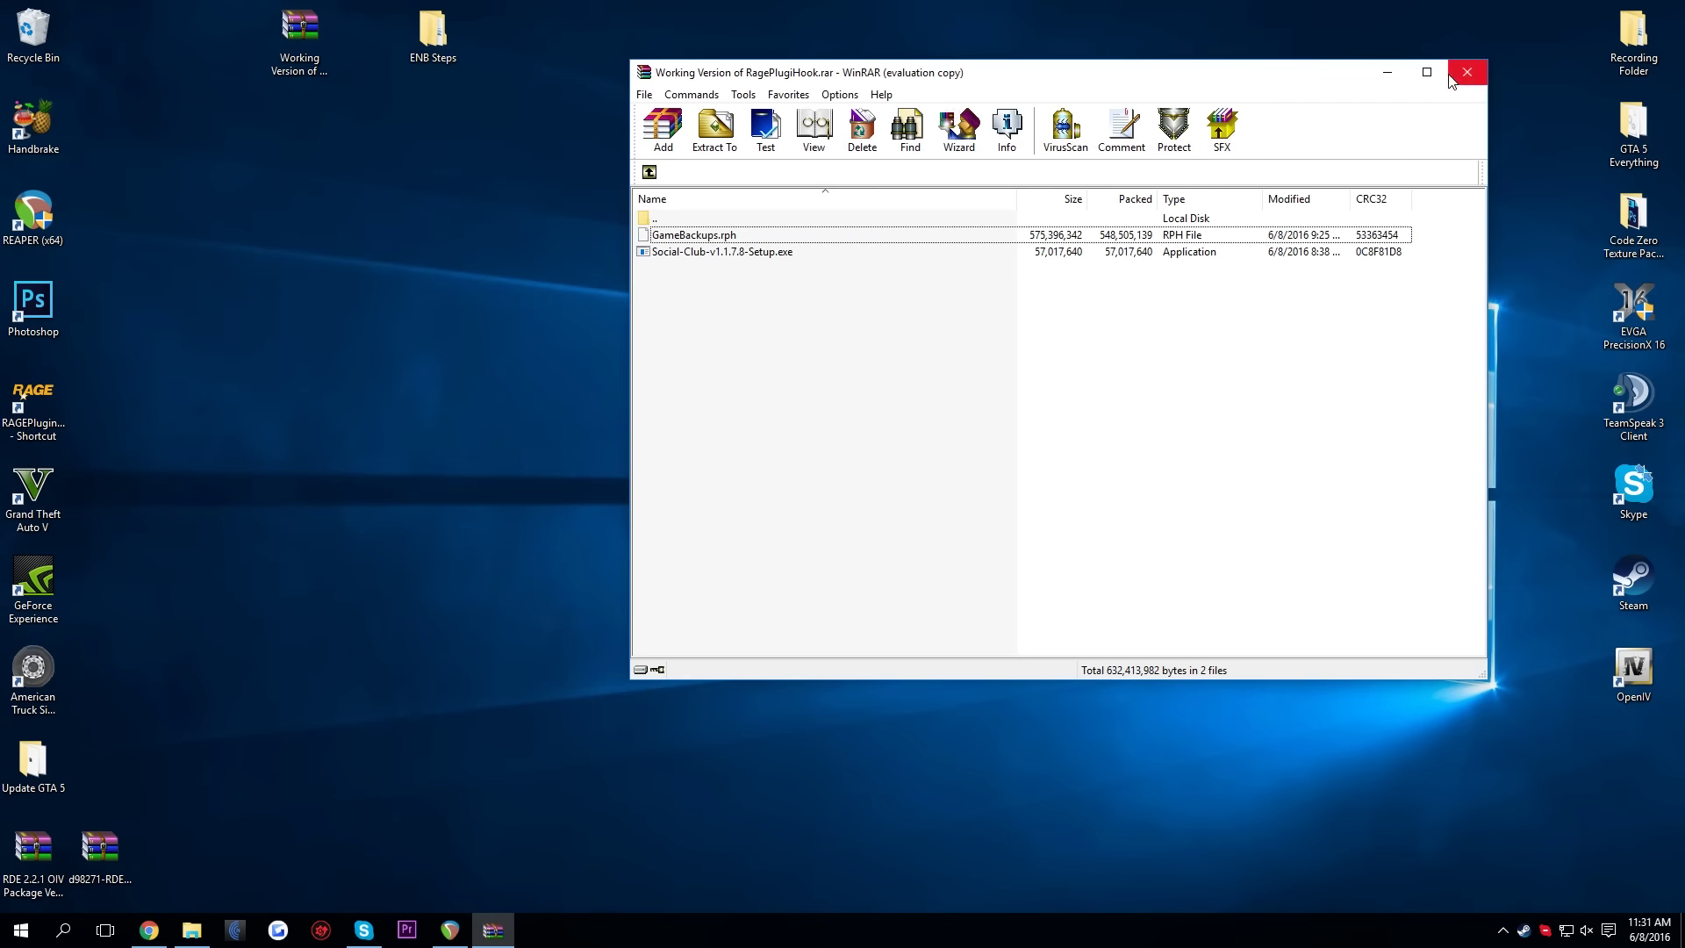
key("Escape")
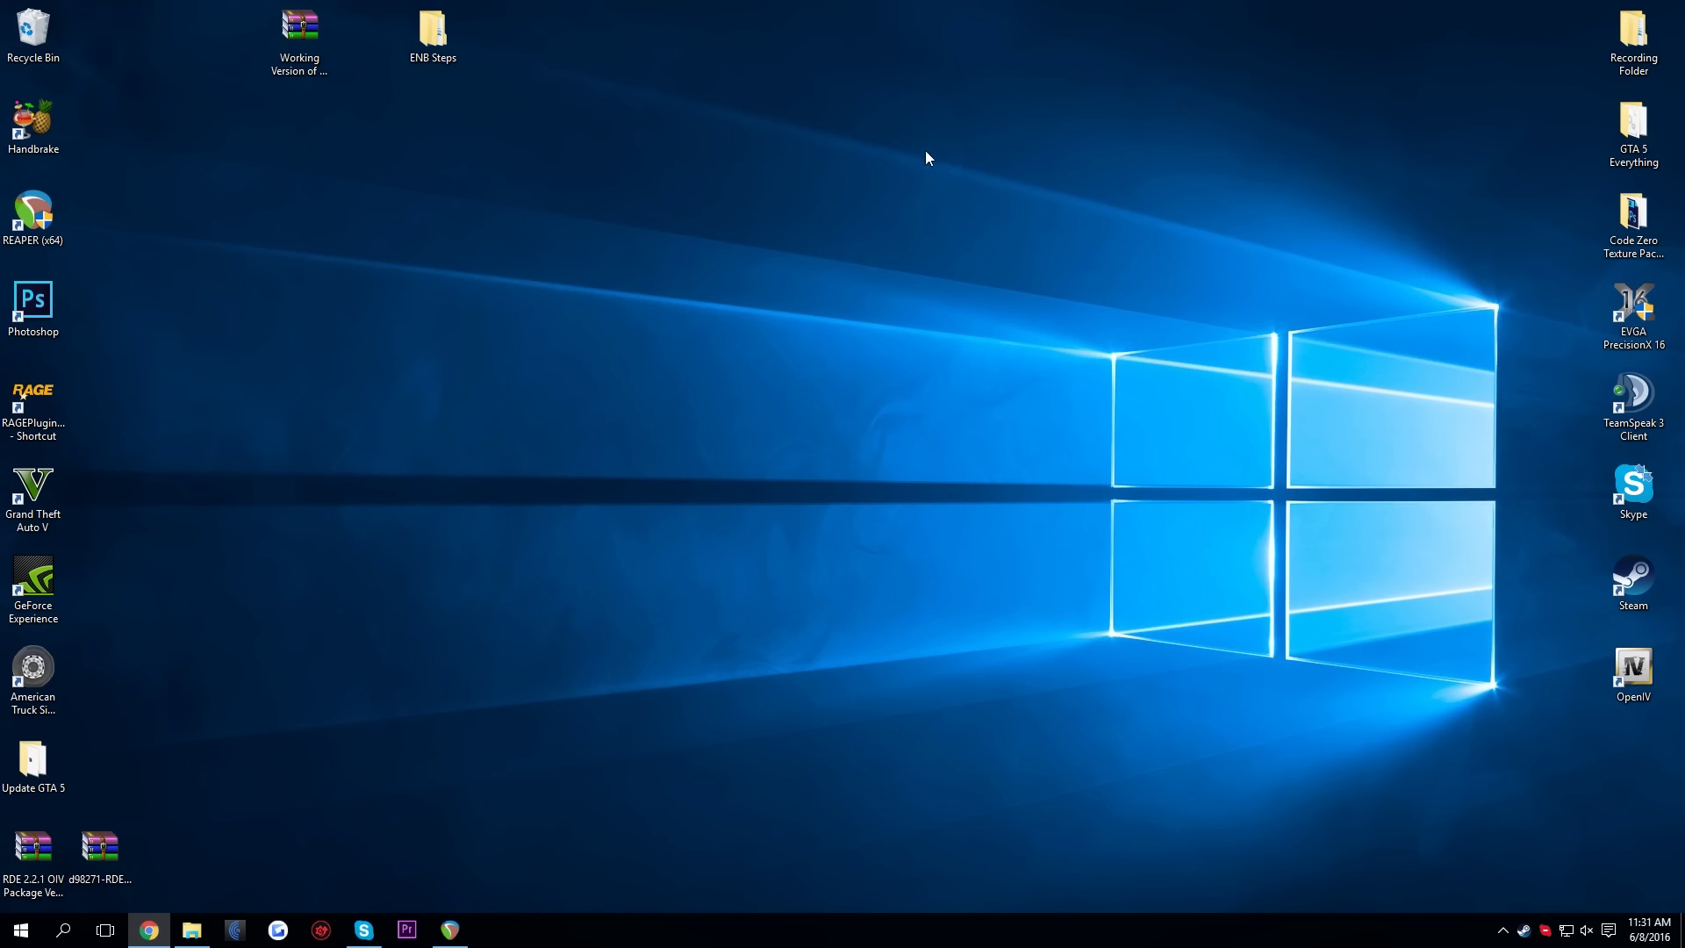